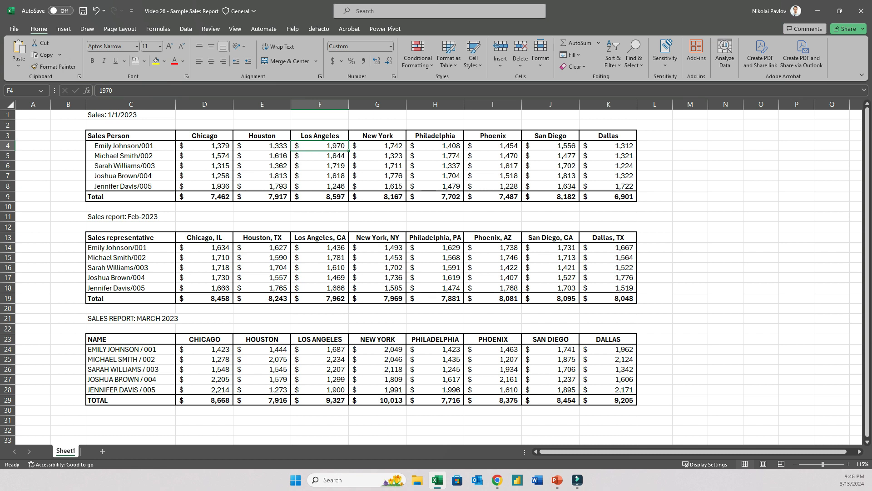
Examine the sales report's salesperson names and city headers across the three monthly tables
click(131, 146)
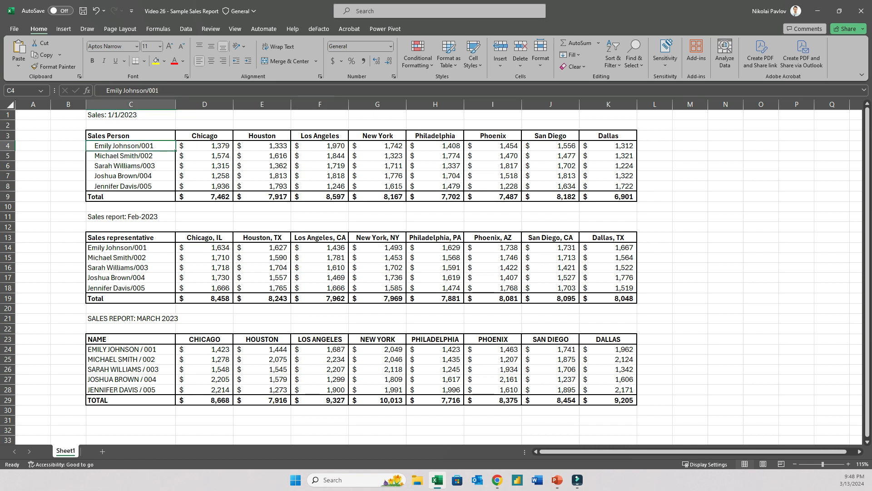
click(204, 136)
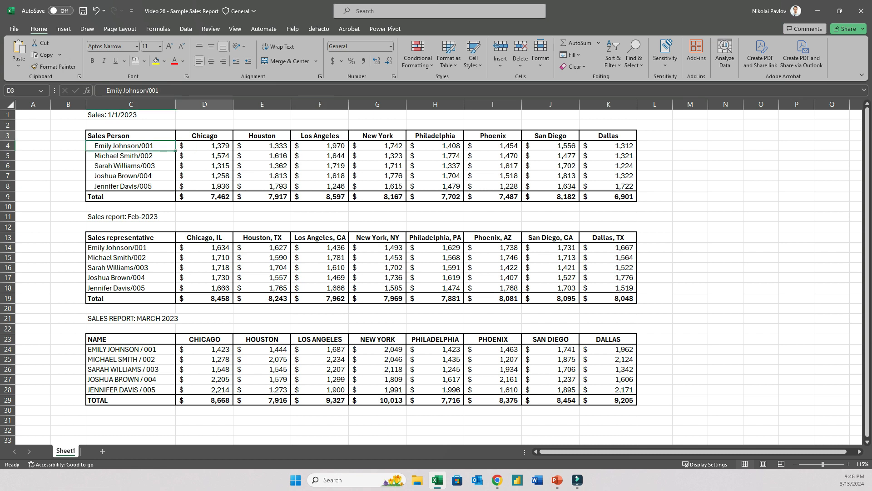
drag(204, 136, 320, 136)
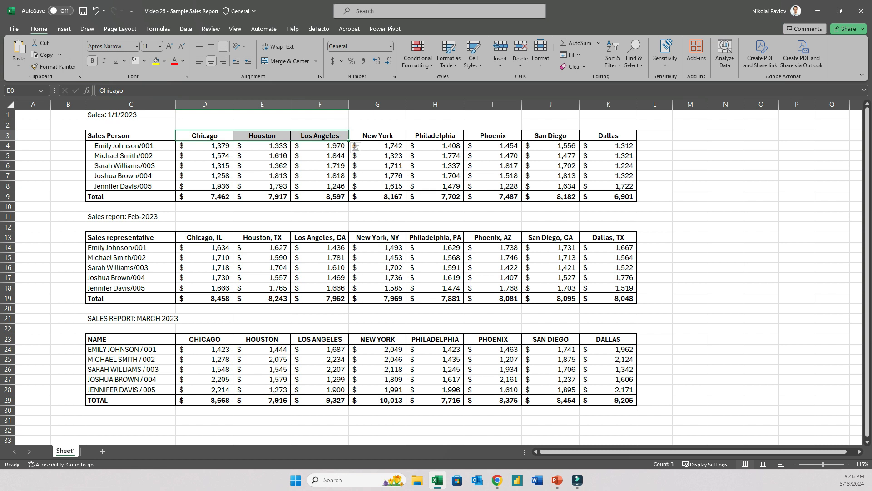
click(131, 156)
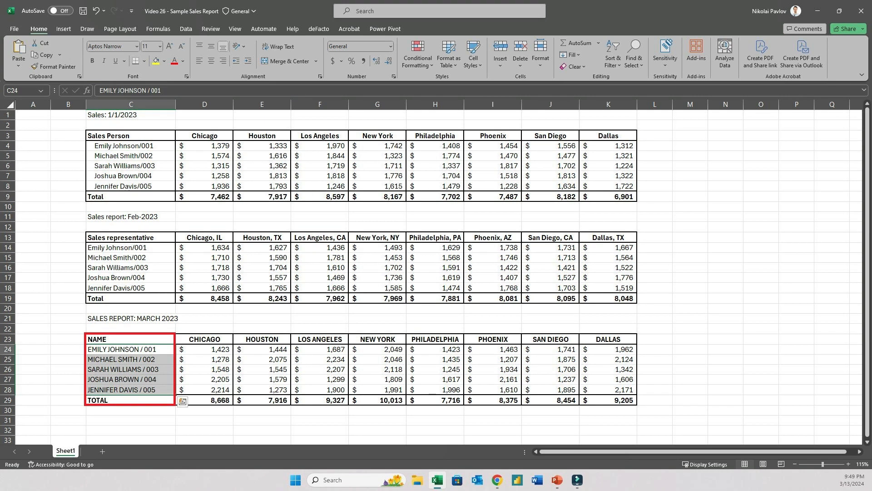
click(131, 156)
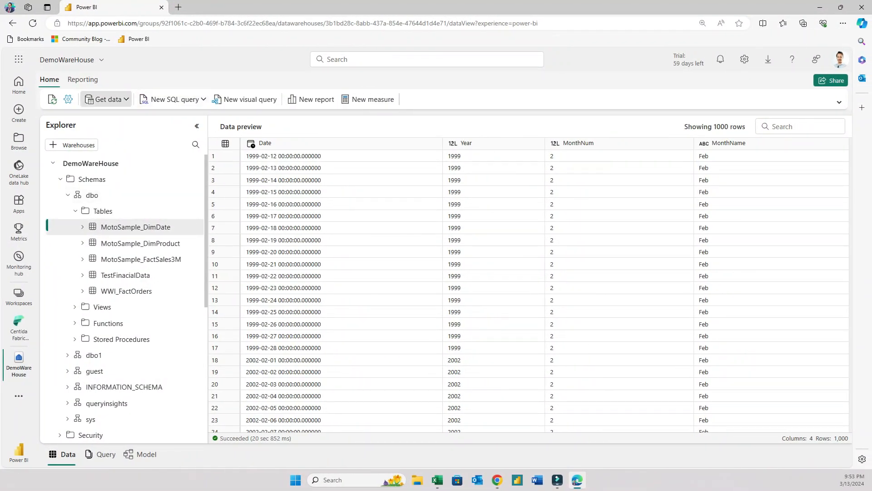
Create a new Dataflow Gen2 from the warehouse and name it SampleSalesDataFrom Excel
click(107, 99)
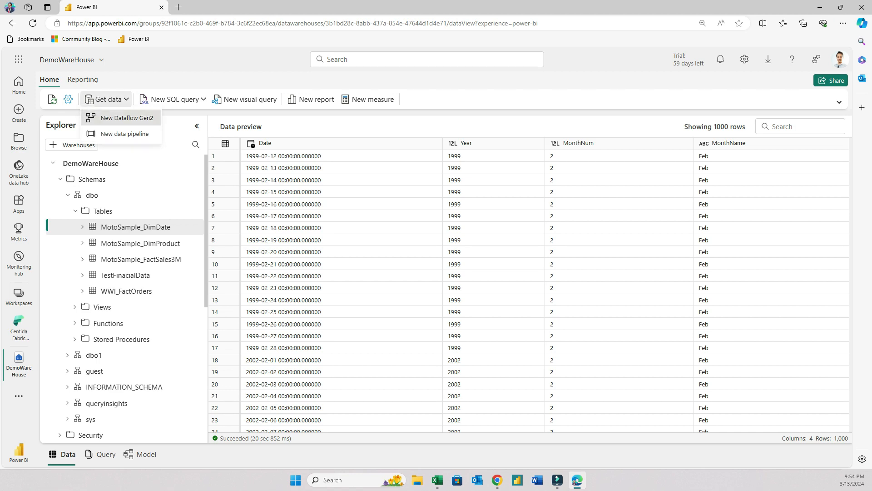
click(126, 117)
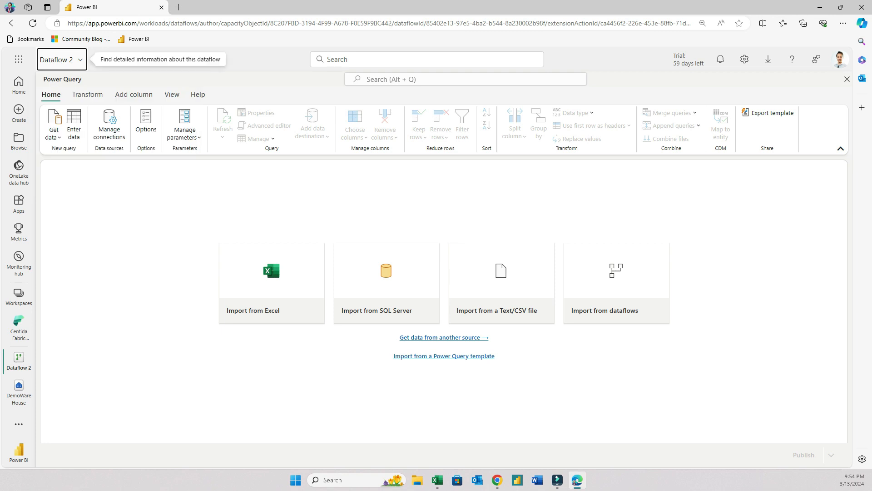
key(ctrl+a)
text(Sampl)
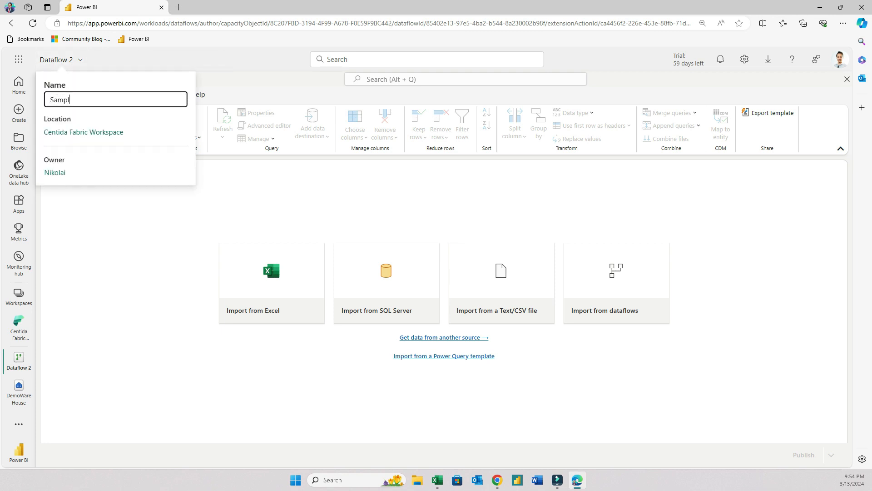
text(eSalesDataFrom Excel)
key(Return)
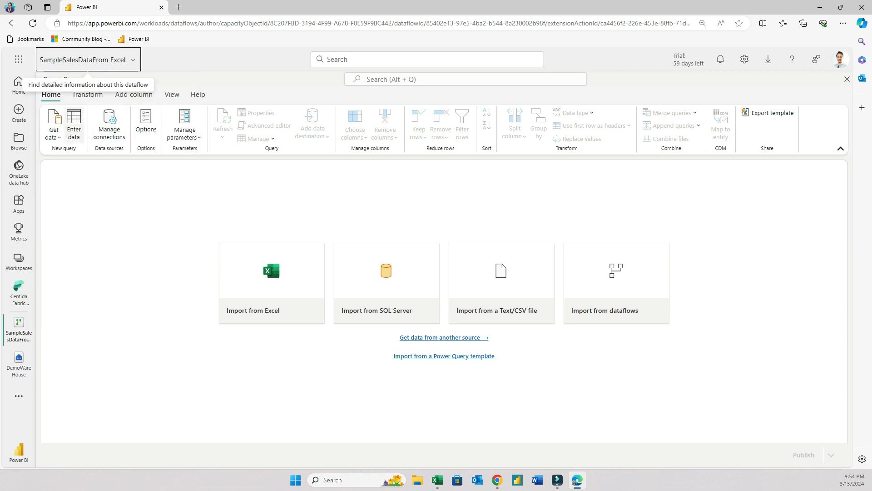
Connect to the Excel workbook Video 26 - Sample Sales Report.xlsx picked from OneDrive
click(54, 133)
click(83, 169)
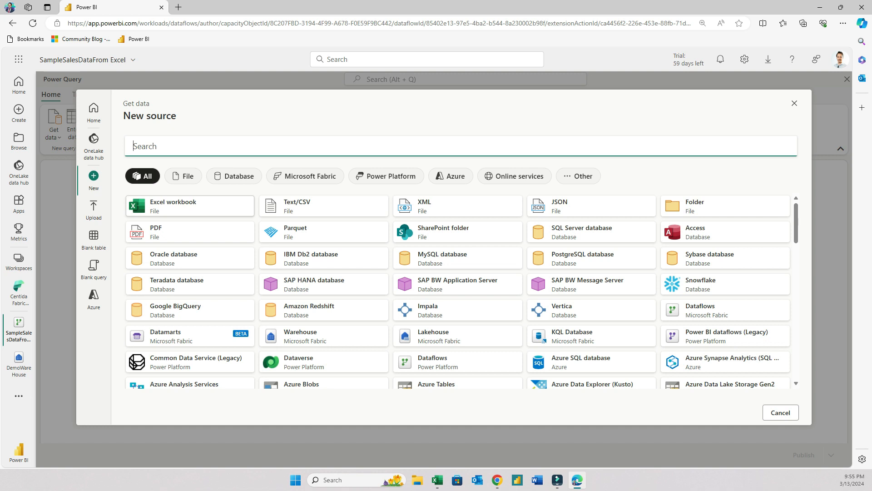
click(190, 206)
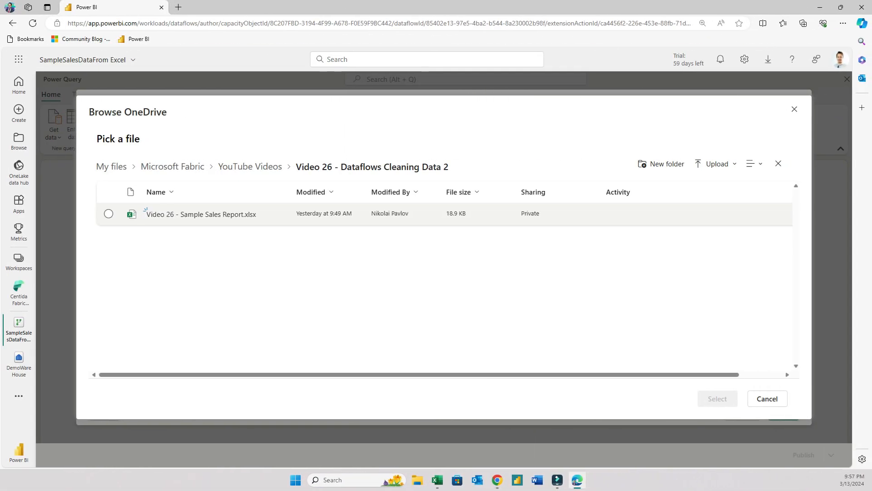
click(146, 213)
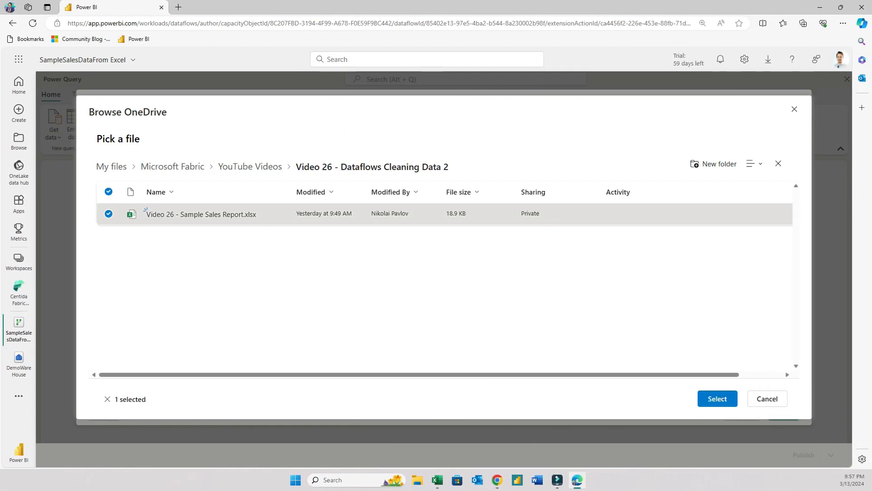
click(717, 399)
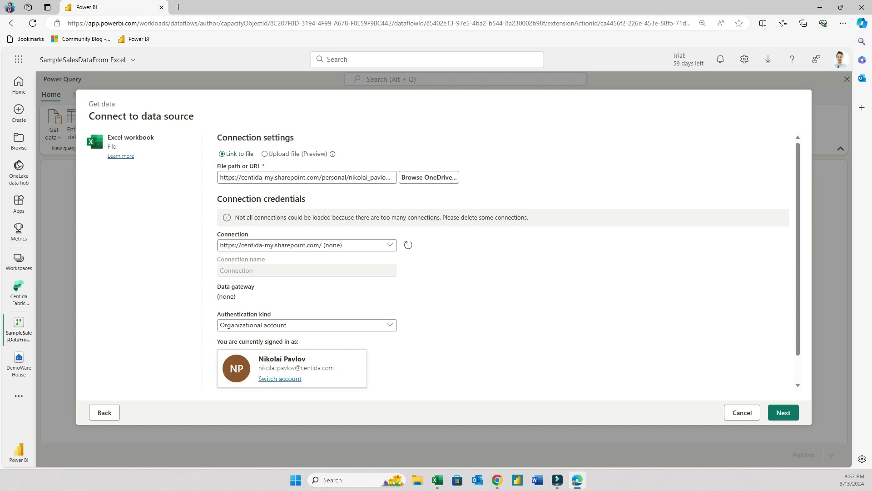
click(783, 412)
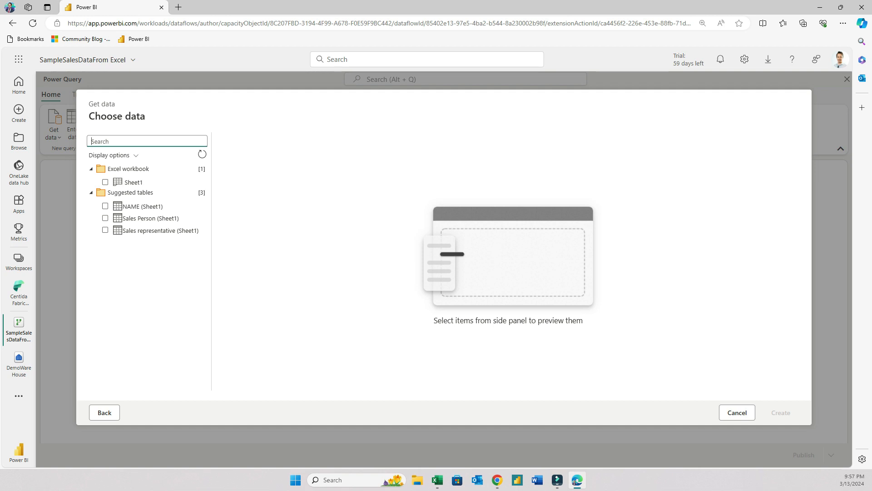
Load Sheet1 as a query and rename the query to Sample Finance Data
click(105, 182)
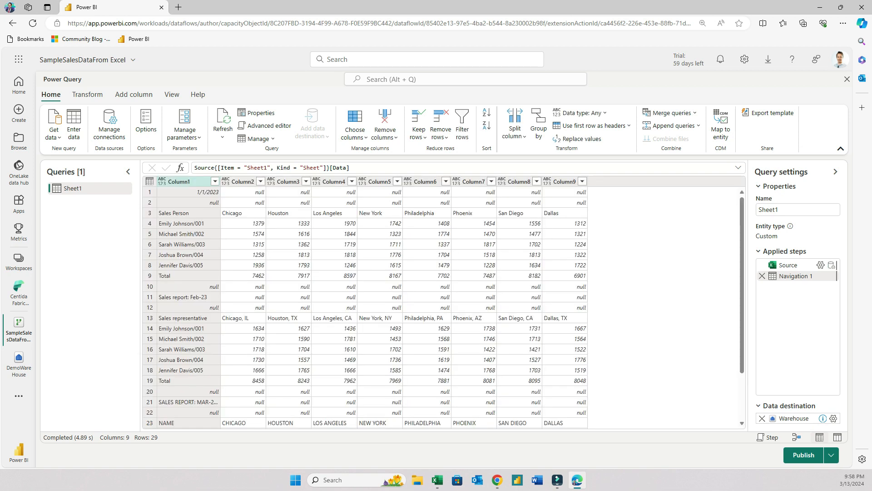
double_click(73, 188)
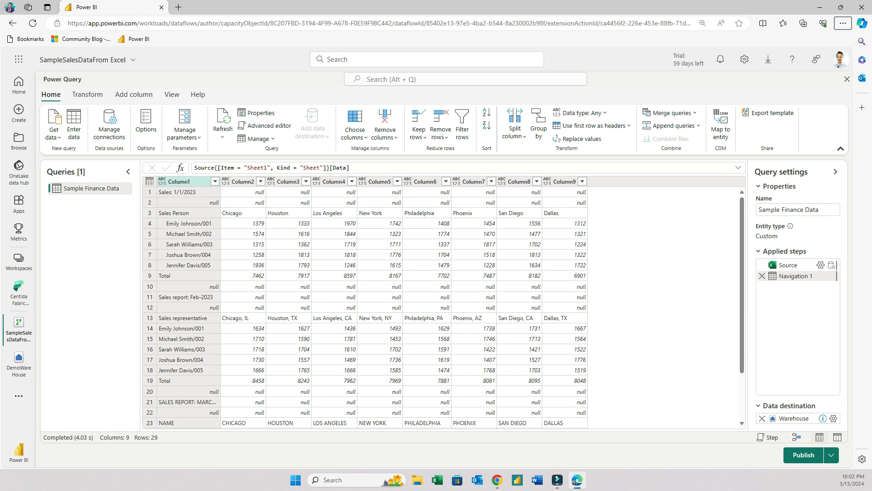
Split Column1 by the Colon delimiter
scroll(364, 304, down, 2)
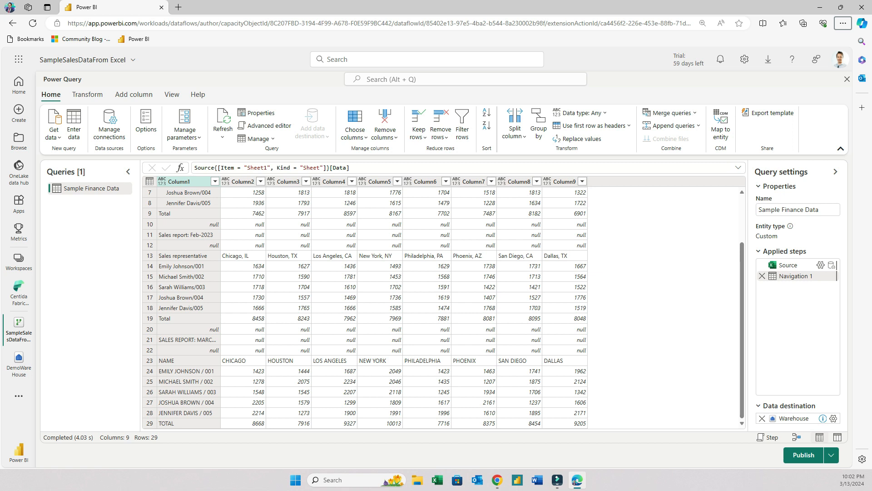
scroll(444, 307, up, 2)
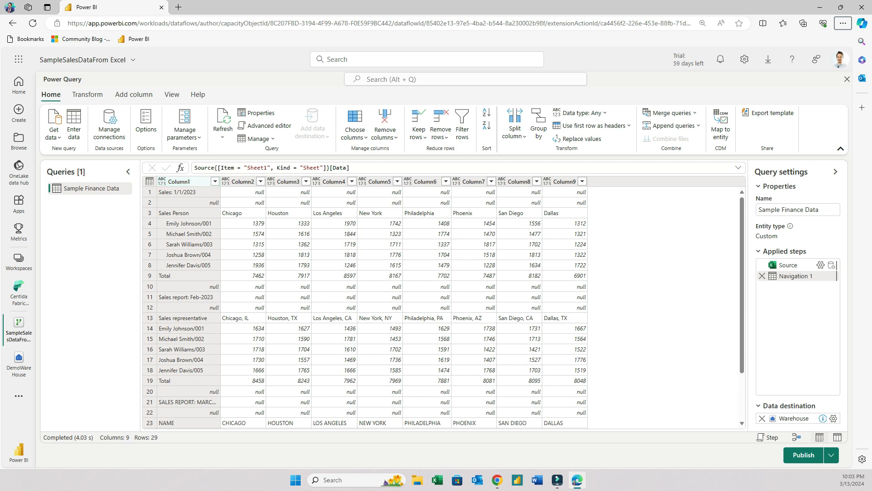
click(186, 181)
right_click(190, 182)
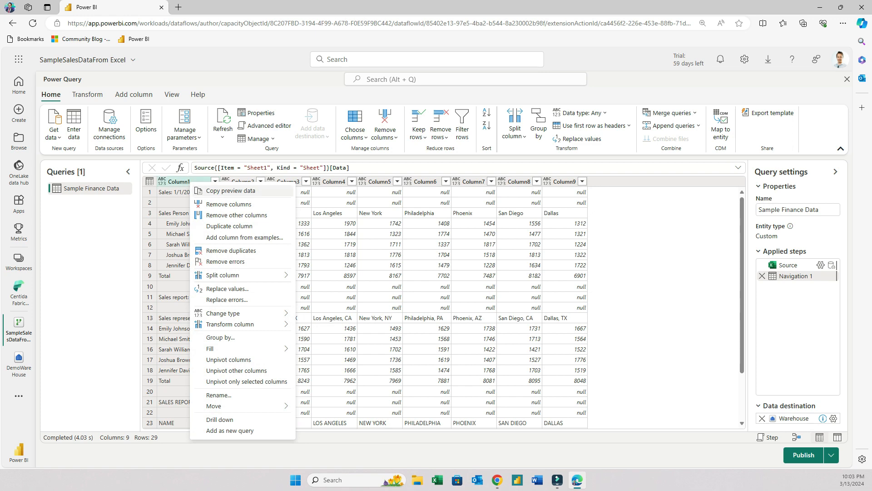
mouse_move(241, 275)
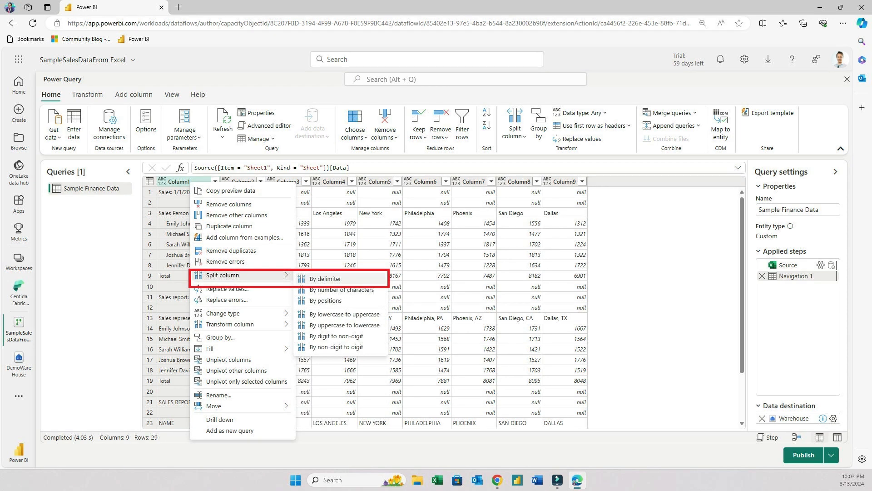
click(325, 278)
click(444, 274)
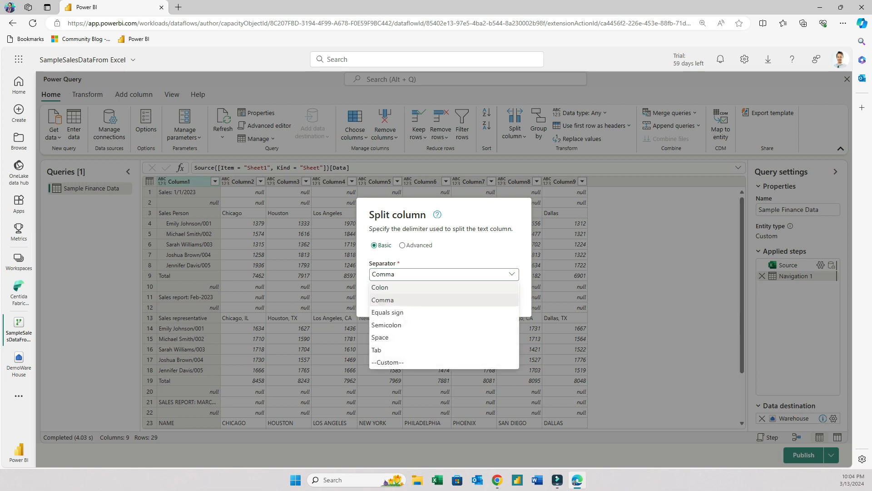
click(428, 287)
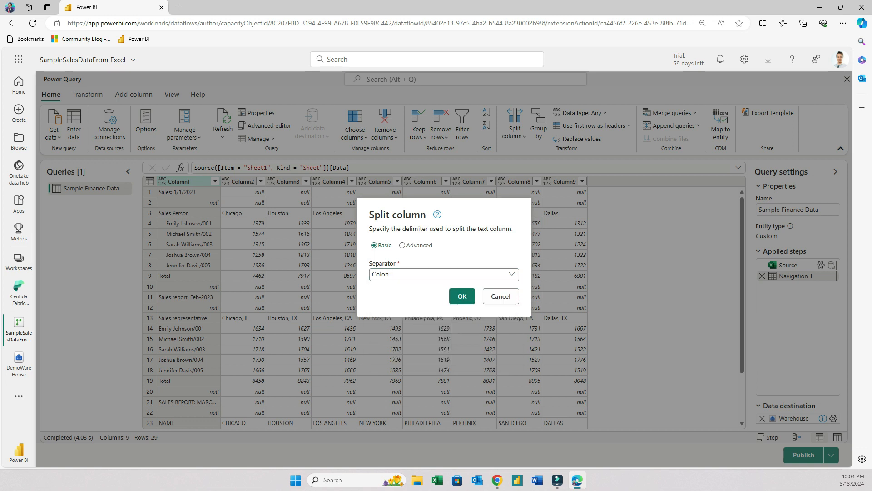
click(462, 296)
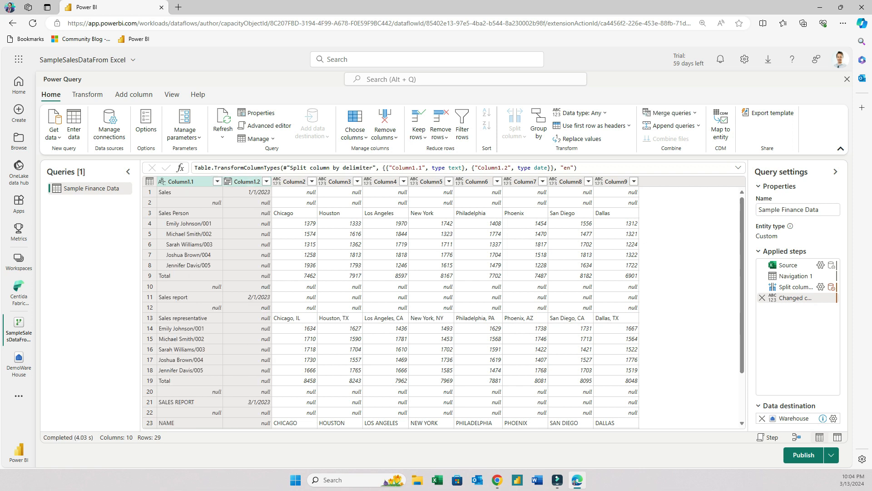
Trim the text in Column1.1
click(181, 182)
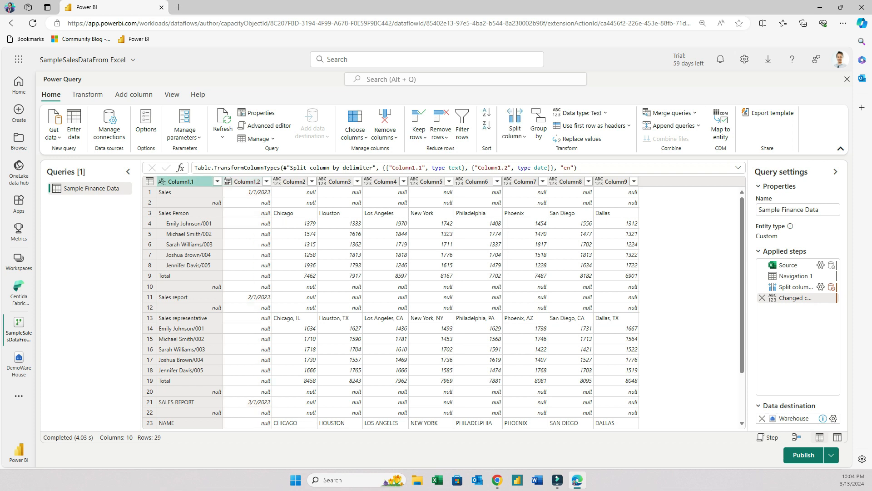
right_click(184, 181)
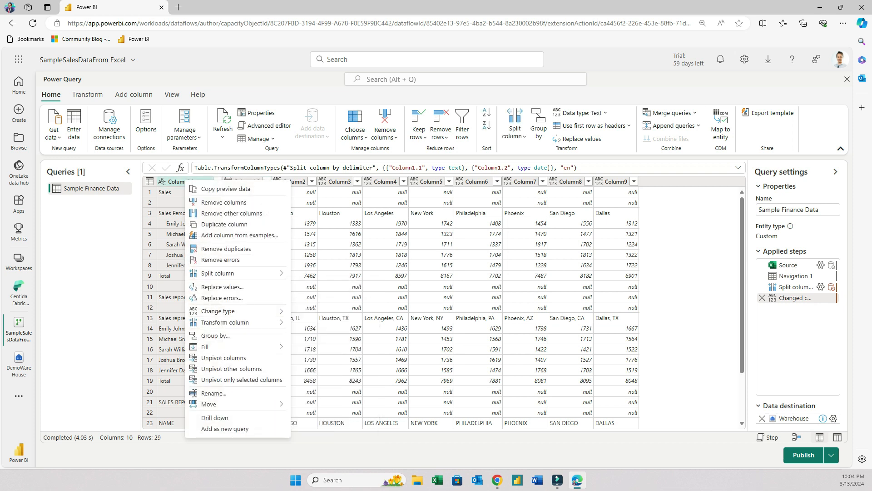
mouse_move(225, 323)
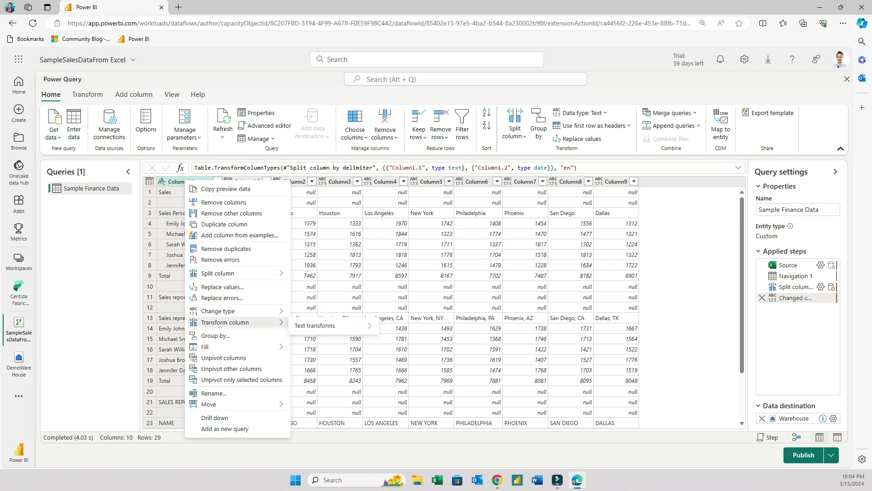
mouse_move(327, 325)
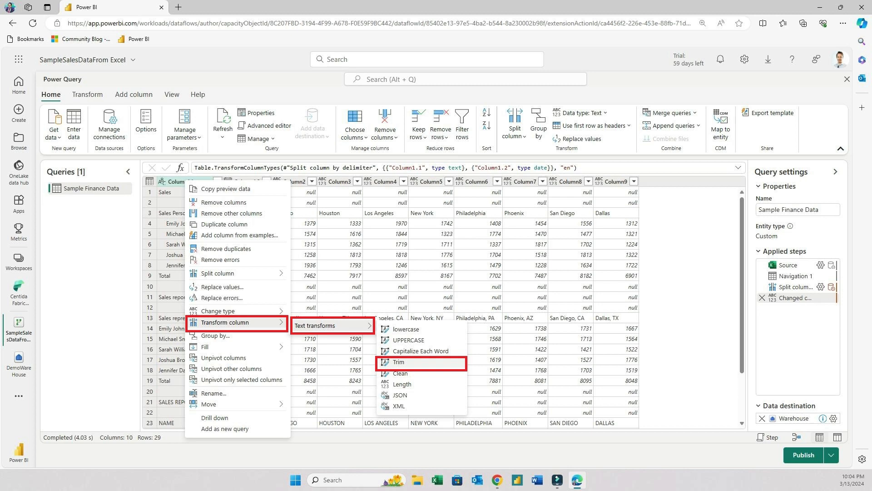
click(398, 362)
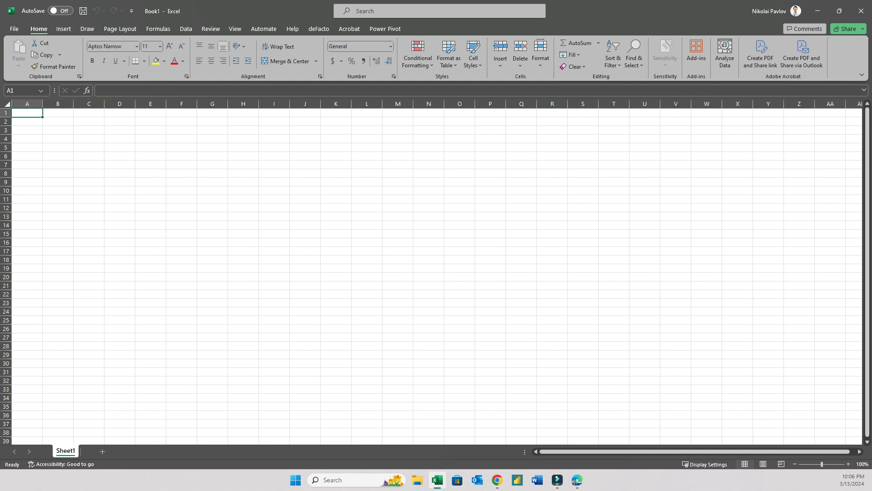
In a blank Excel workbook, enter the header City in G10 and Vancouver beneath it
click(212, 191)
scroll(212, 190, up, 2)
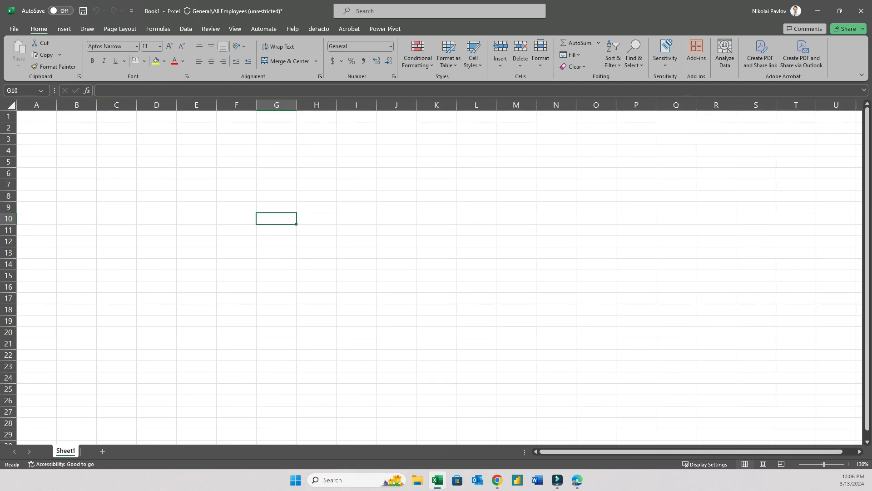
text(City)
key(Return)
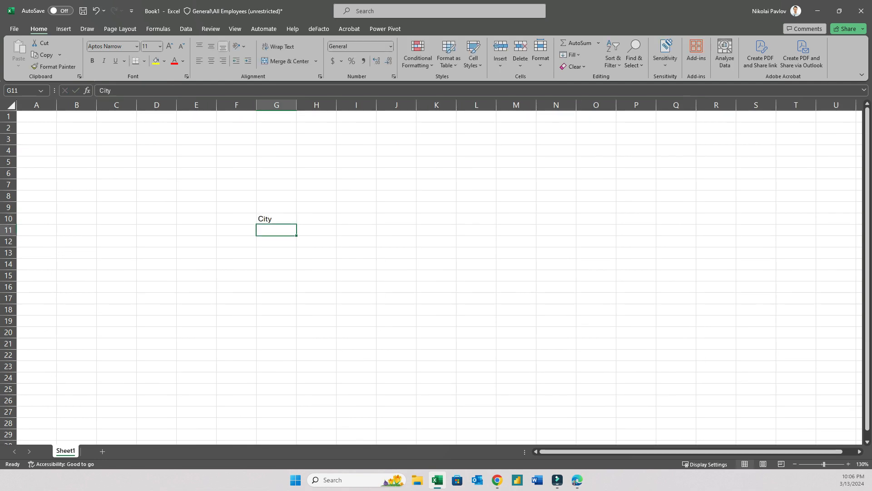
text(Vancouver)
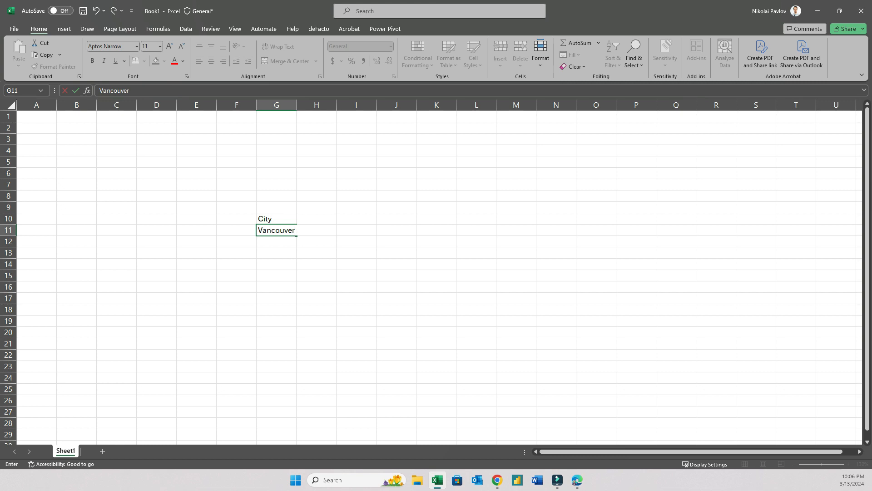
key(Return)
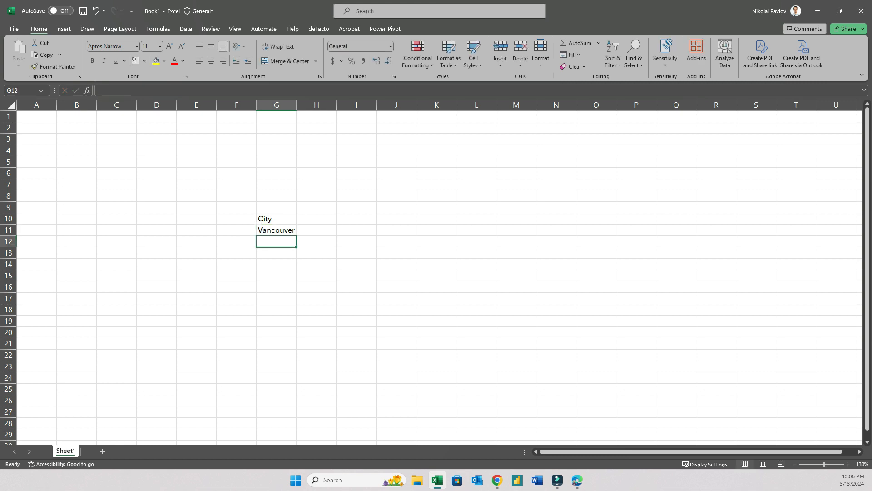
Enter Vancouver, Vancouver and Toronto in G12 through G14 under the City column
text(Vancouver)
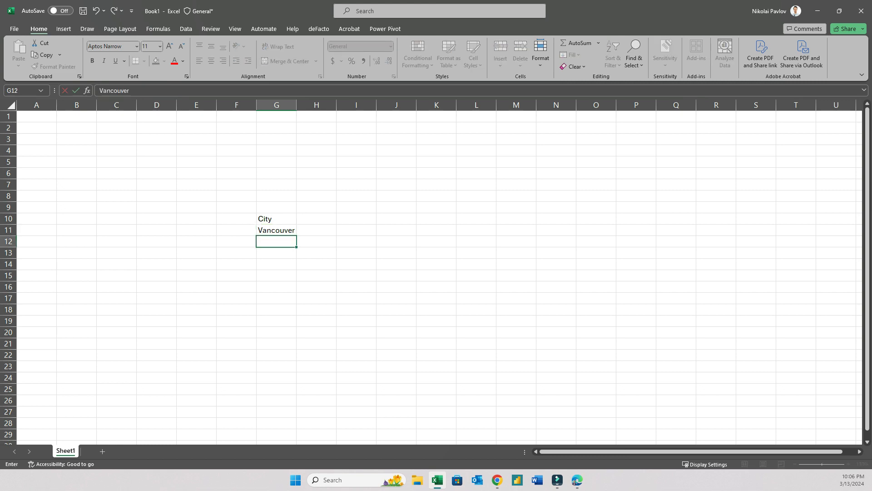
key(Return)
text(Vancouver)
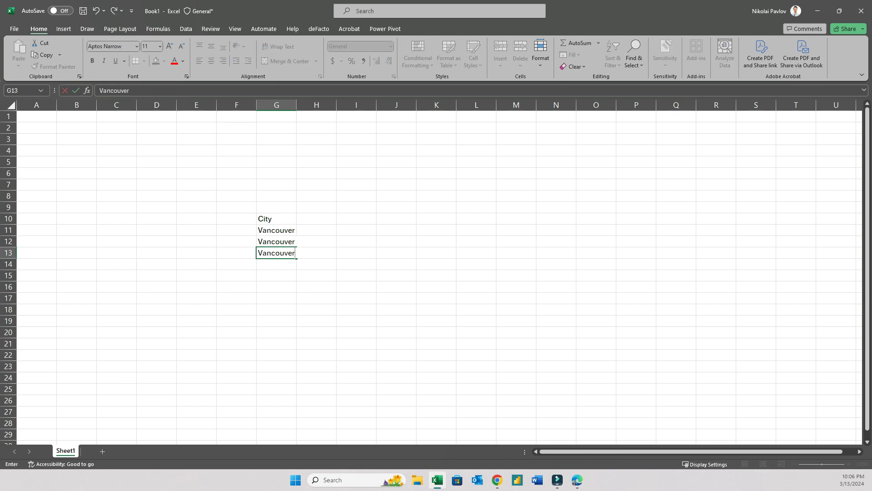
key(Return)
text(Toronto)
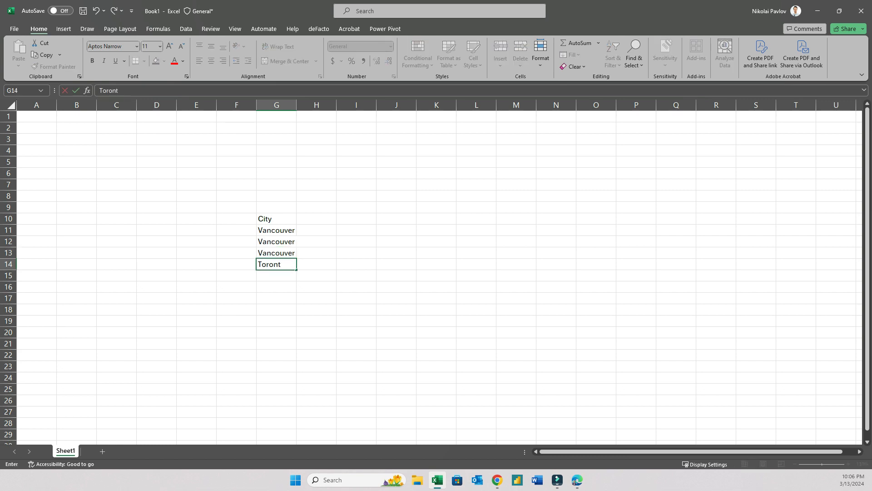
key(Return)
Add a Sales header in H10 with the values 10, 10, 10 and 20 beneath it
key(Up)
key(Up)
key(Up)
key(Up)
key(Up)
key(Right)
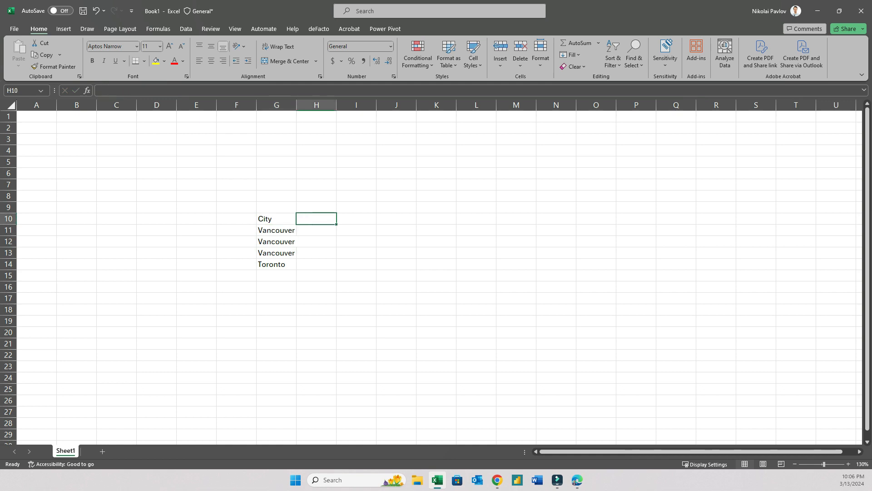
text(Sales)
key(Return)
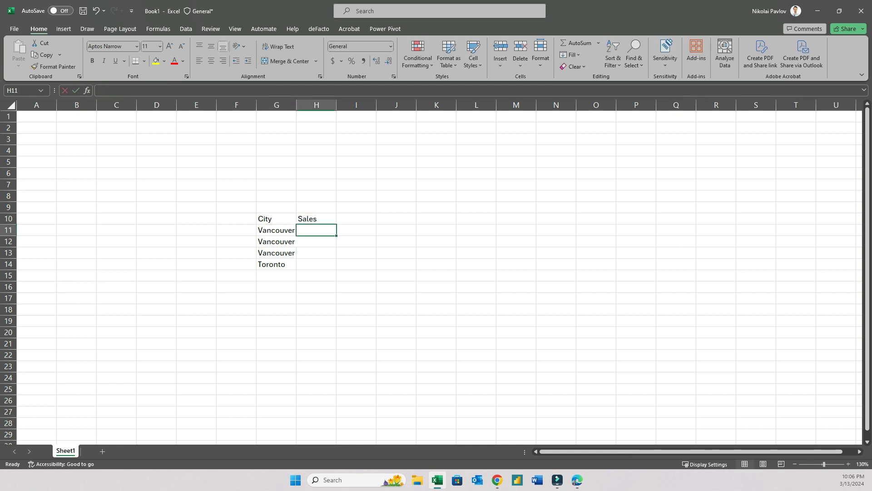
text(10)
key(Return)
text(10)
key(Return)
text(10)
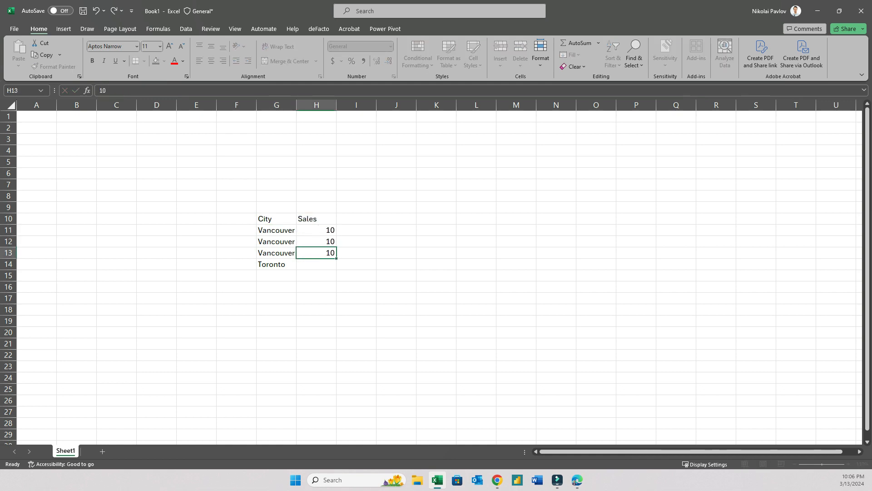
key(Return)
text(20)
key(Return)
Bold the City and Sales headers, and add a bold SUMIF label in J10
drag(287, 219, 337, 219)
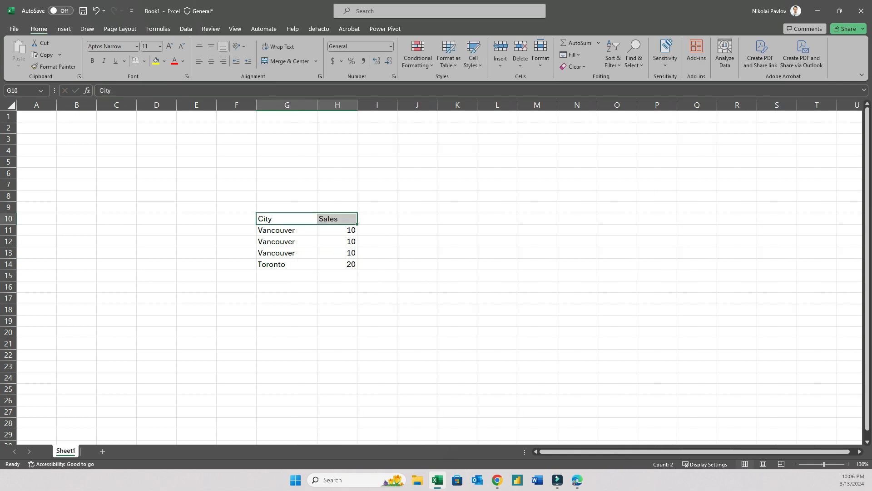
key(ctrl+b)
click(417, 219)
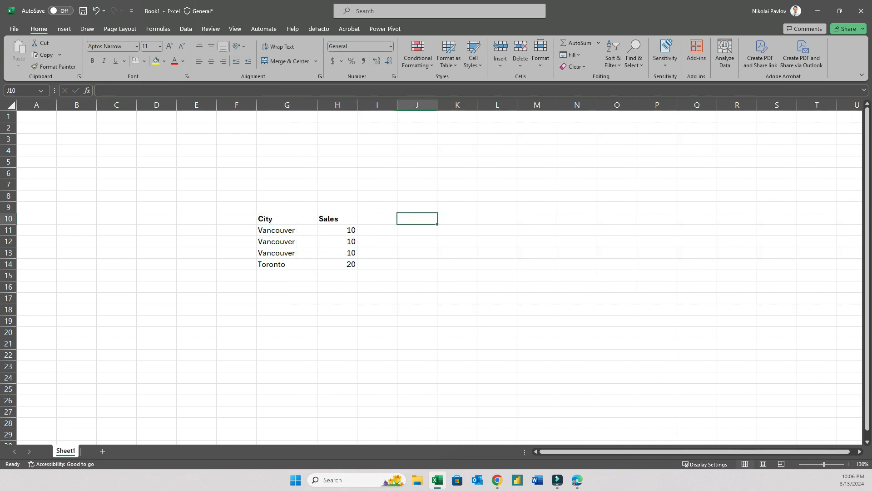
text(SUMIF)
key(Return)
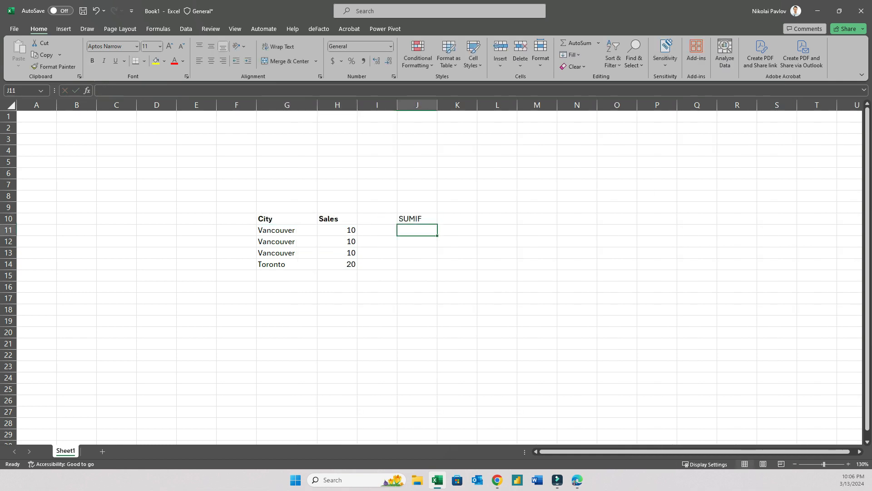
key(Up)
key(ctrl+b)
Enter the formula =SUMIF(G11:G14, "Vancouver", H11:H14) in J11
key(Down)
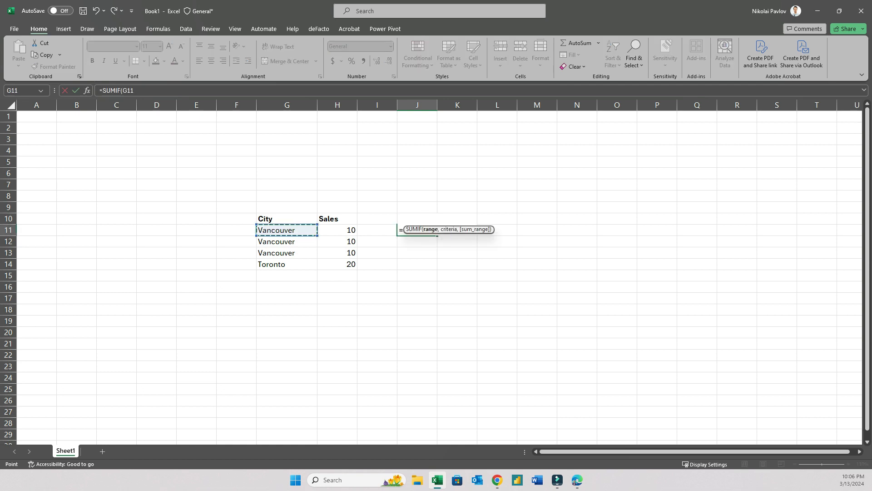
key(shift+Down)
key(shift+Down)
key(shift+Down)
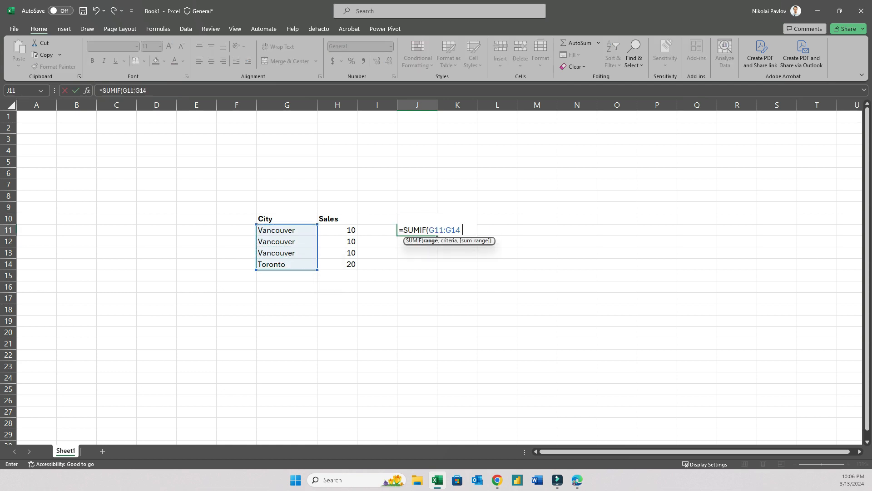
text(, "Vancouver)
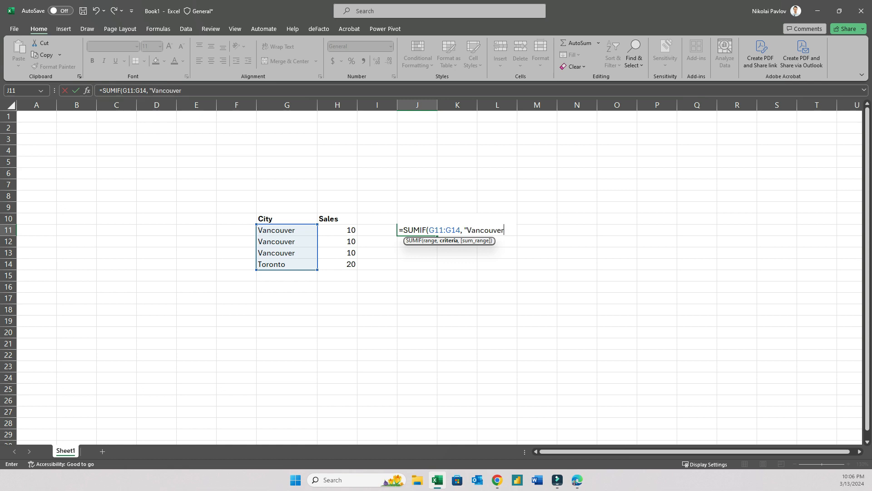
text(",)
key(Left)
key(Left)
key(shift+Down)
key(shift+Down)
key(shift+Down)
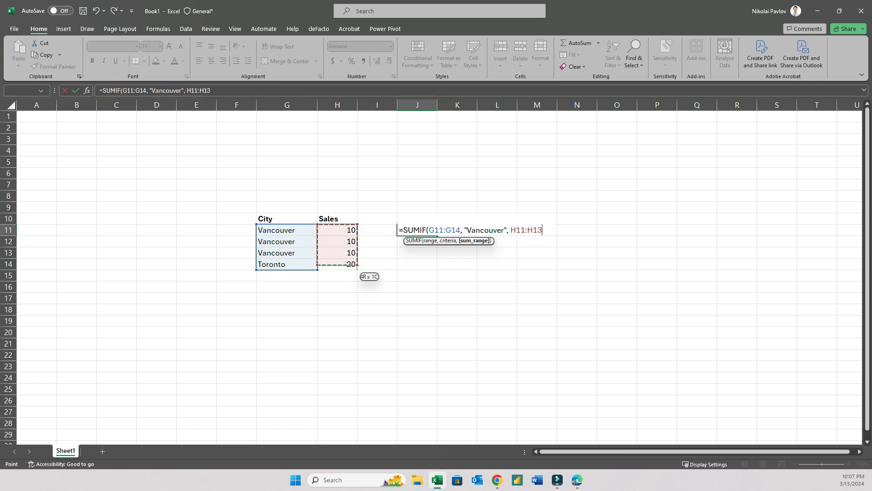
text())
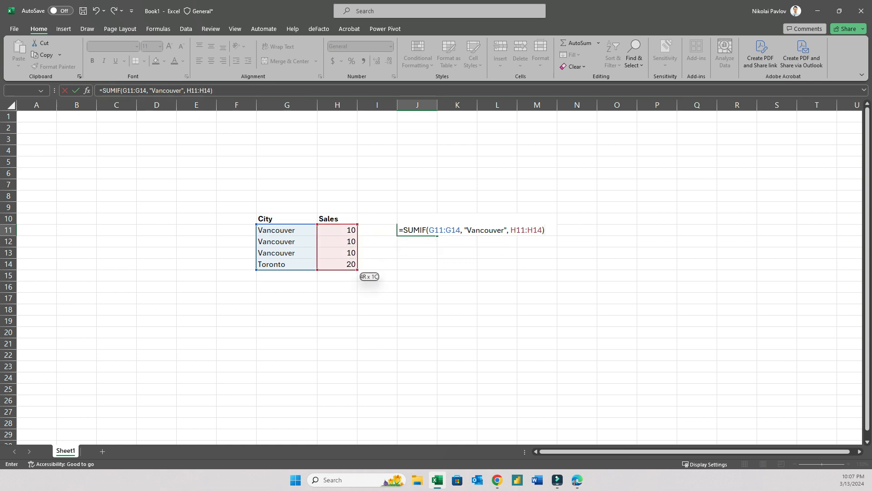
key(Return)
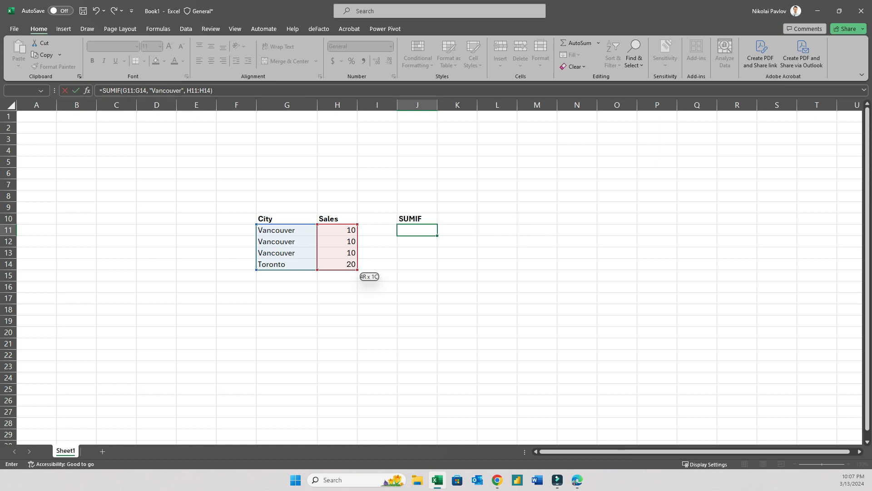
key(Up)
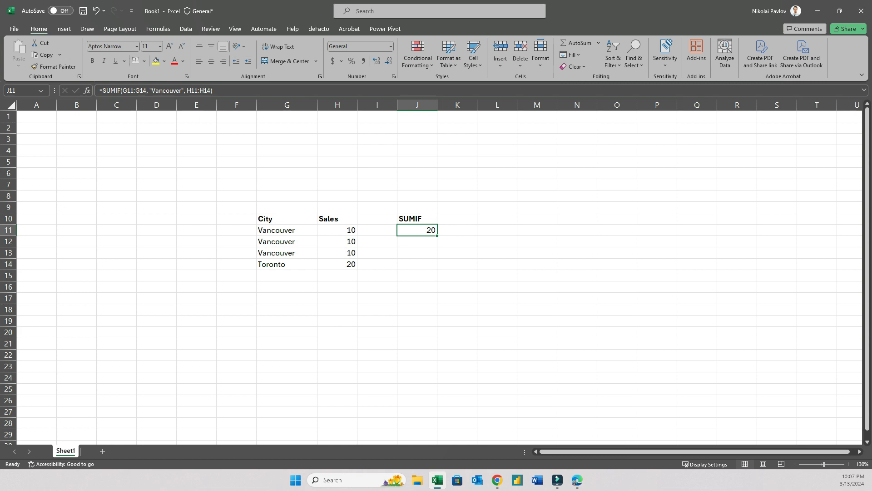
Remove the trailing space from the Vancouver entry in G12
click(287, 242)
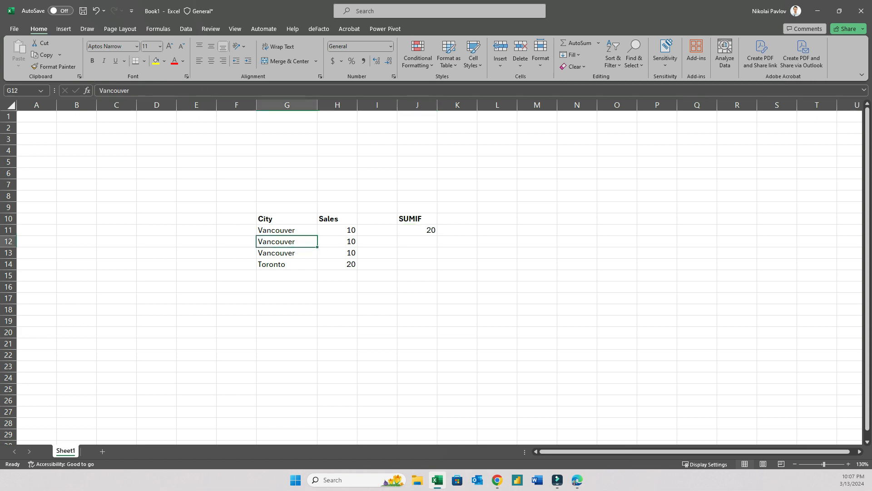
click(133, 91)
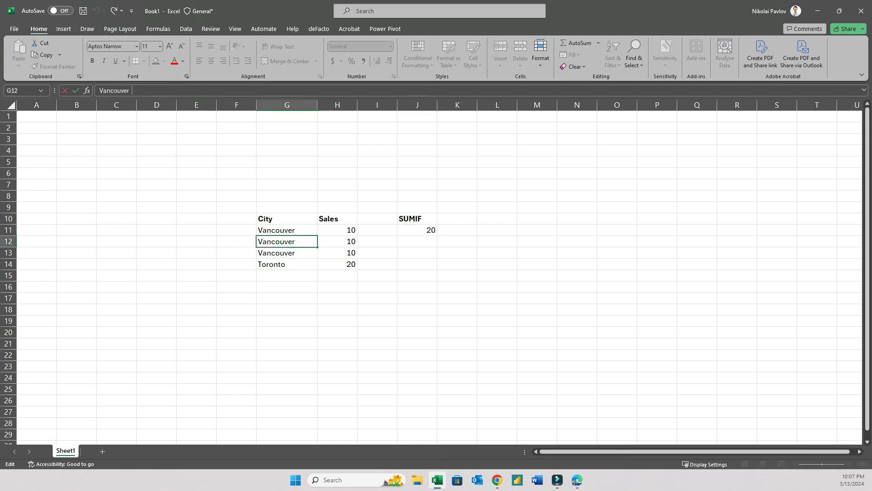
key(Return)
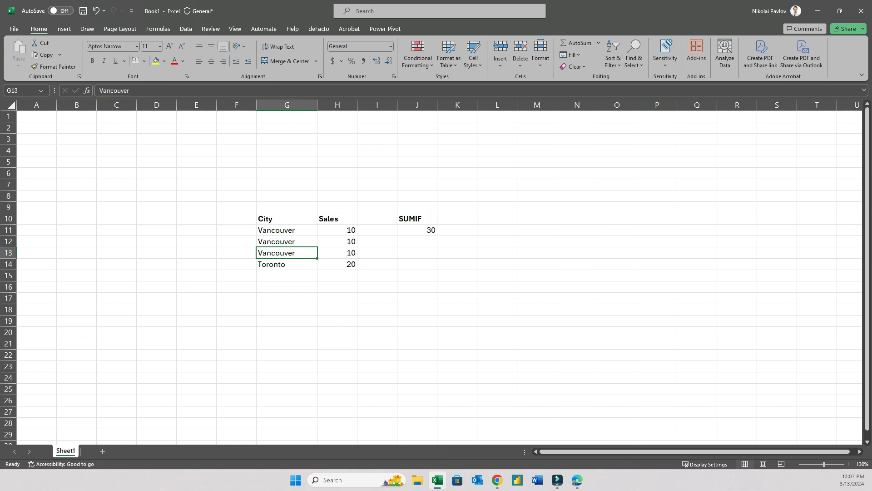
Switch back to the Power Query editor in the browser and review the query's rows
click(497, 479)
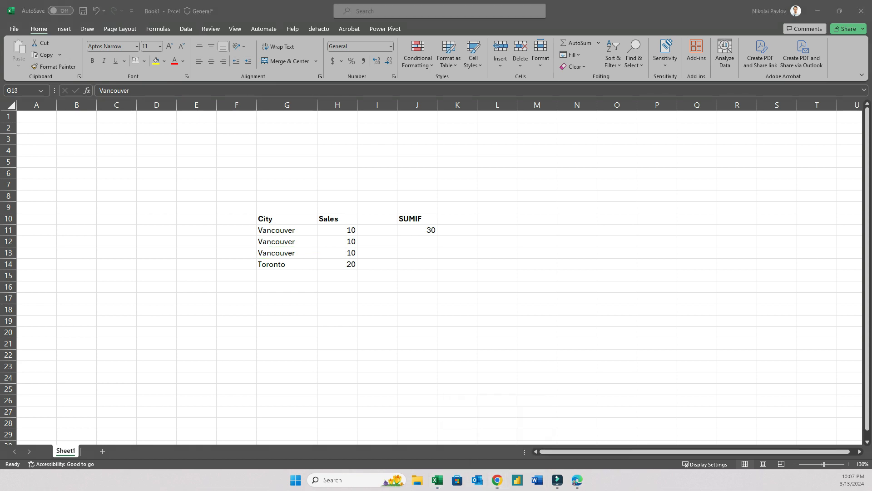
click(577, 480)
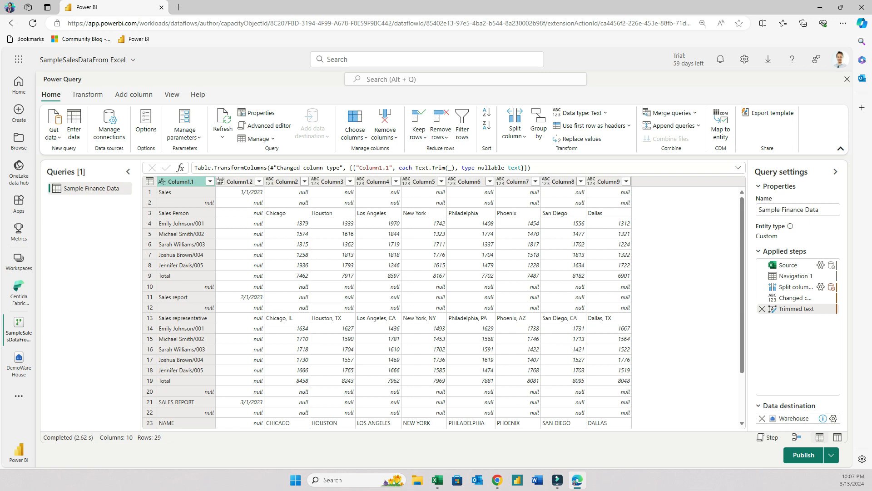
scroll(391, 305, down, 2)
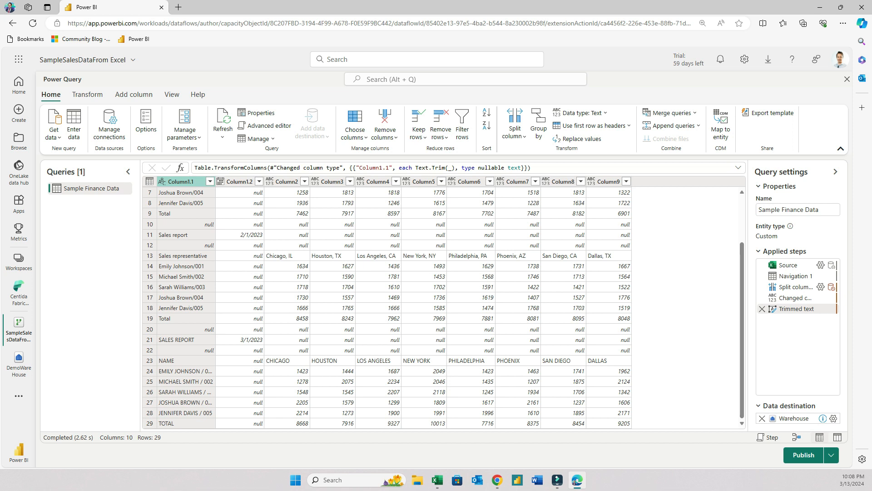
Capitalize each word in Column1.1 using the text transforms
right_click(185, 181)
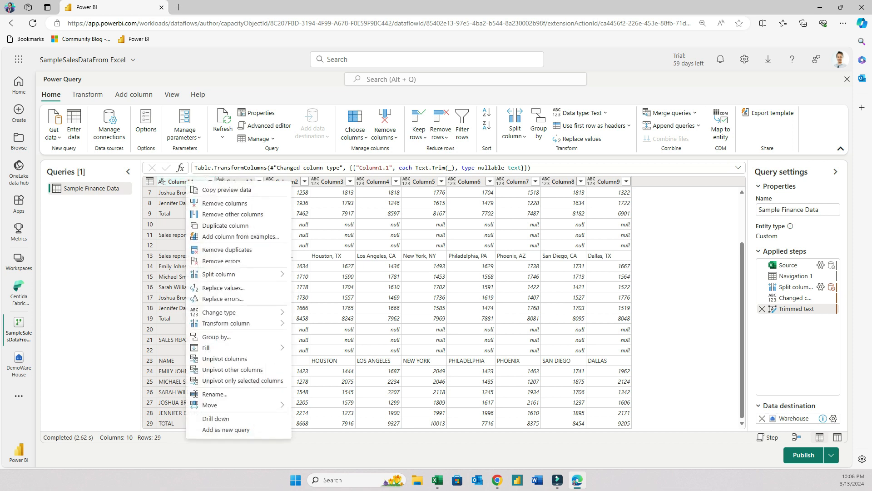
mouse_move(255, 323)
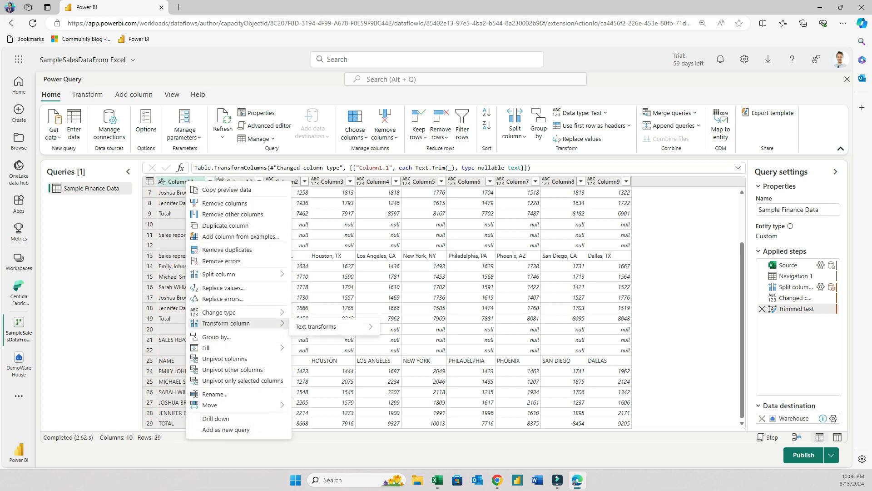
mouse_move(318, 327)
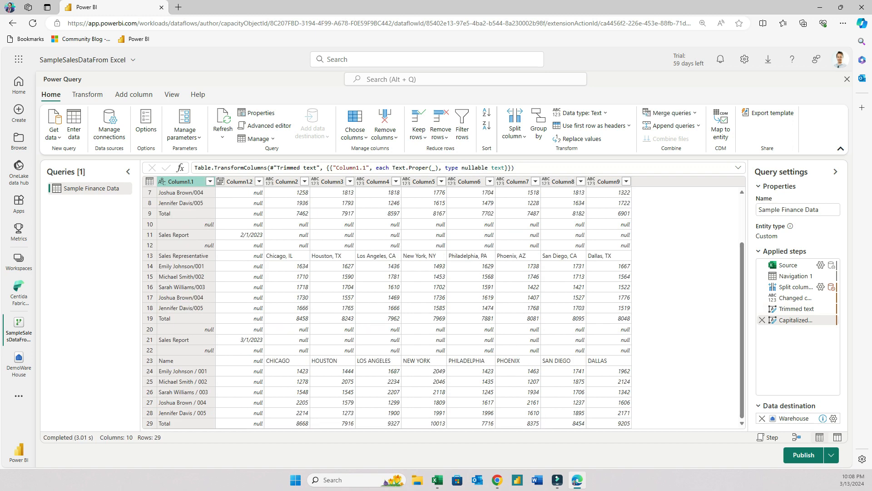
scroll(444, 308, down, 3)
scroll(443, 308, up, 3)
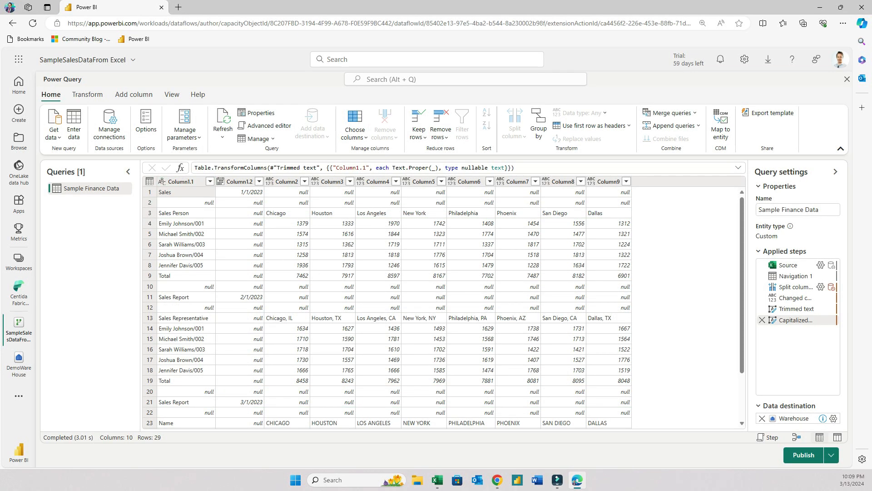
scroll(443, 307, down, 2)
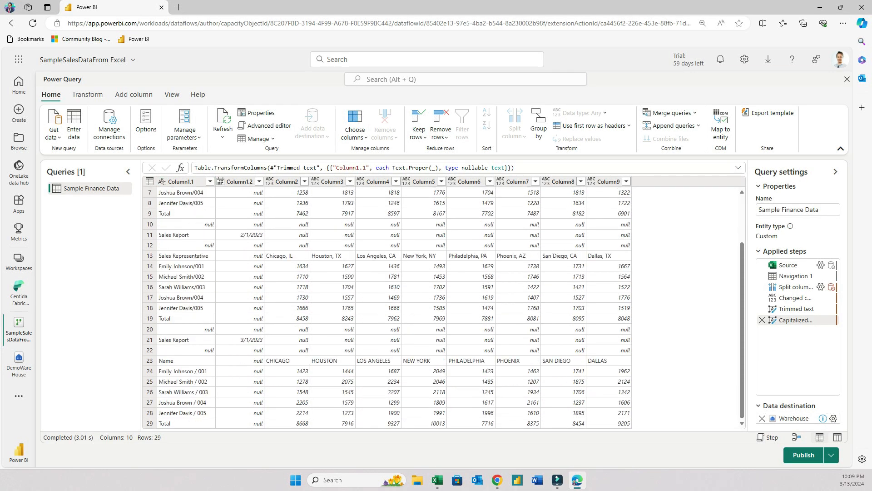
scroll(443, 308, up, 2)
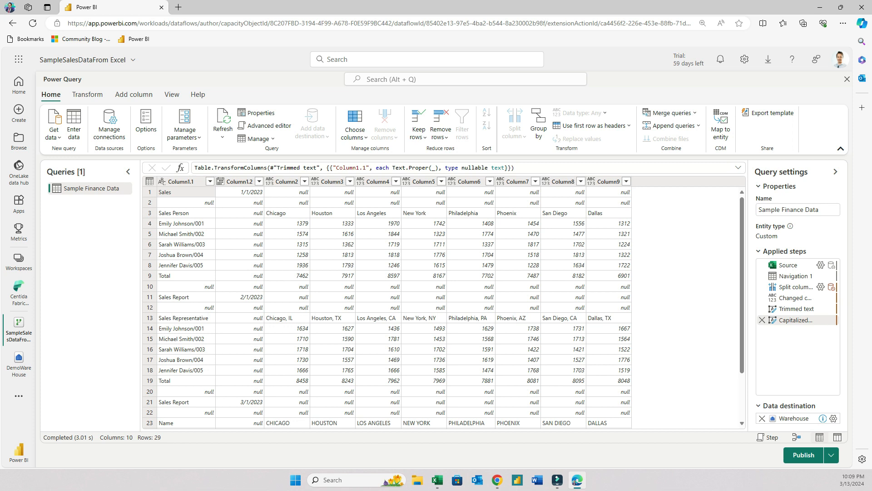
Filter Column1.1 to exclude the Total, Sales Report and Sales Person rows
click(210, 181)
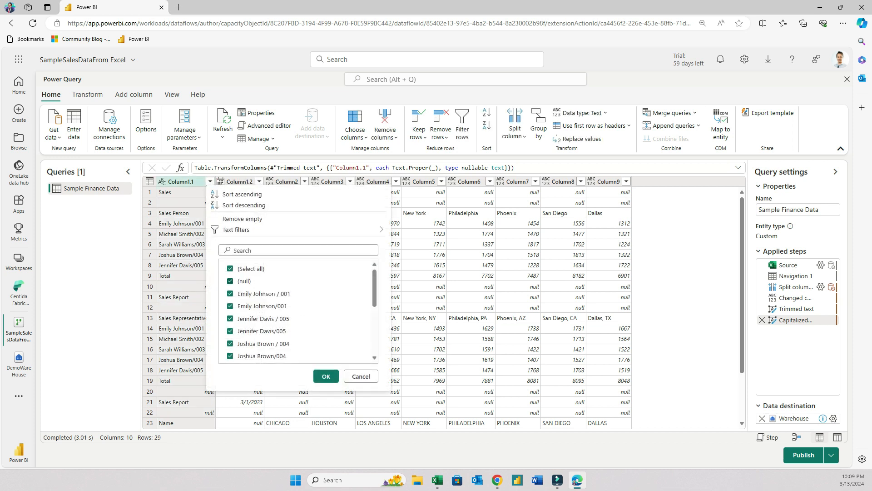
scroll(298, 311, down, 3)
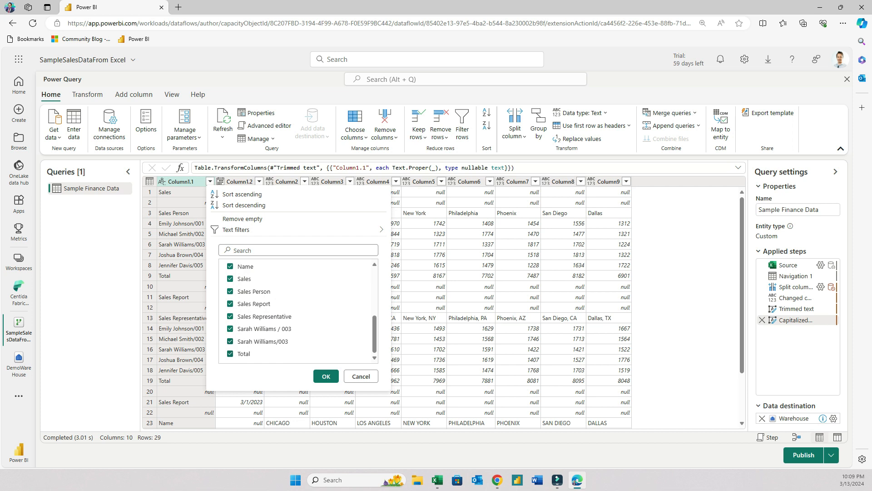
click(230, 353)
click(230, 304)
click(230, 291)
click(326, 377)
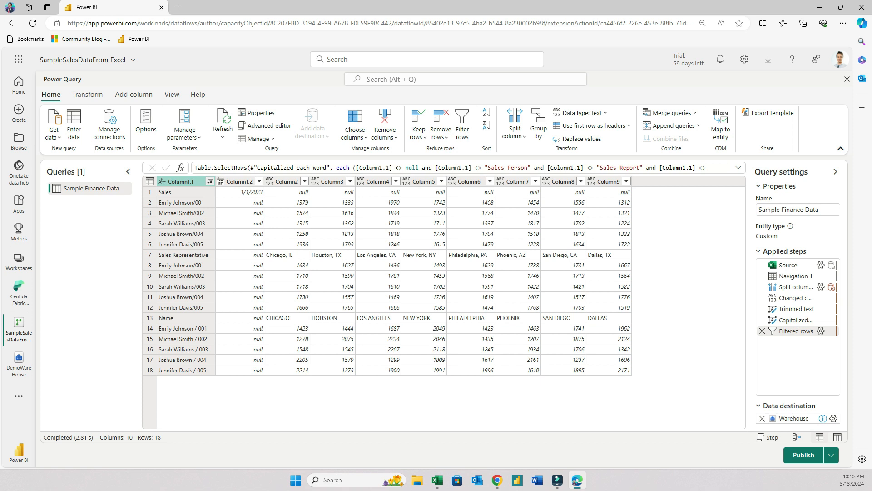
Additionally filter out the Name rows from Column1.1
click(210, 182)
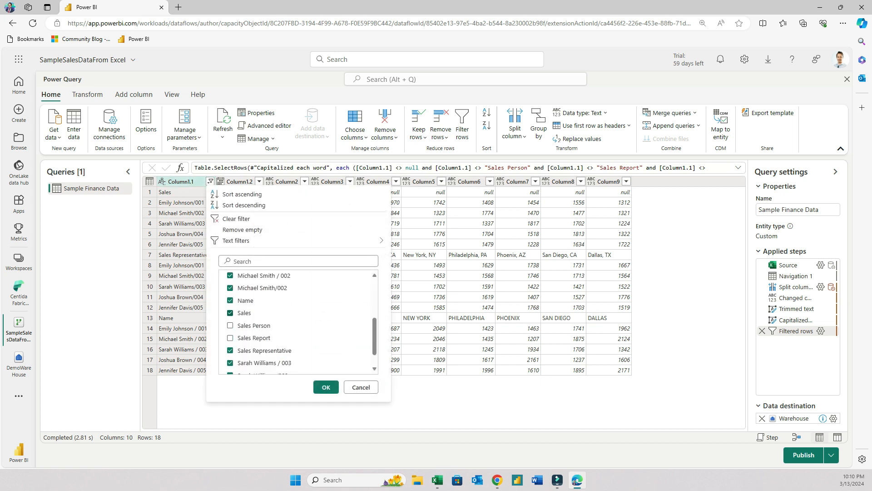
click(230, 300)
click(327, 387)
Fill down the dates in Column1.2
click(240, 181)
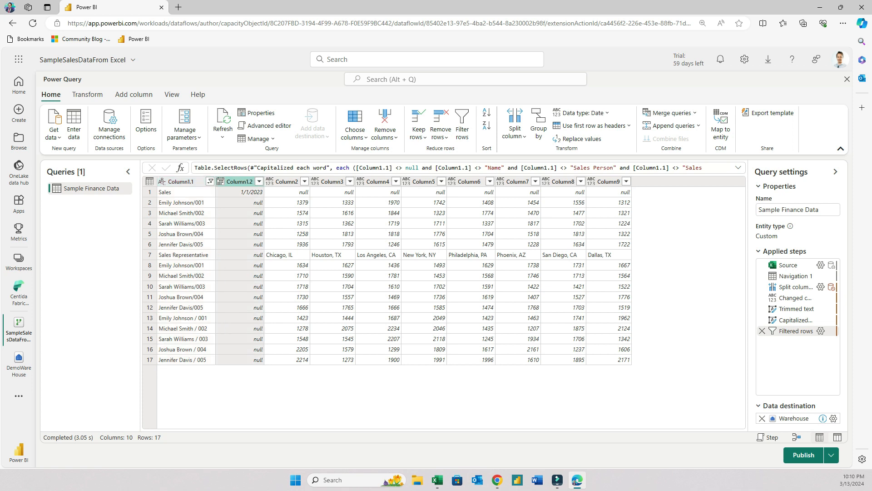
click(88, 94)
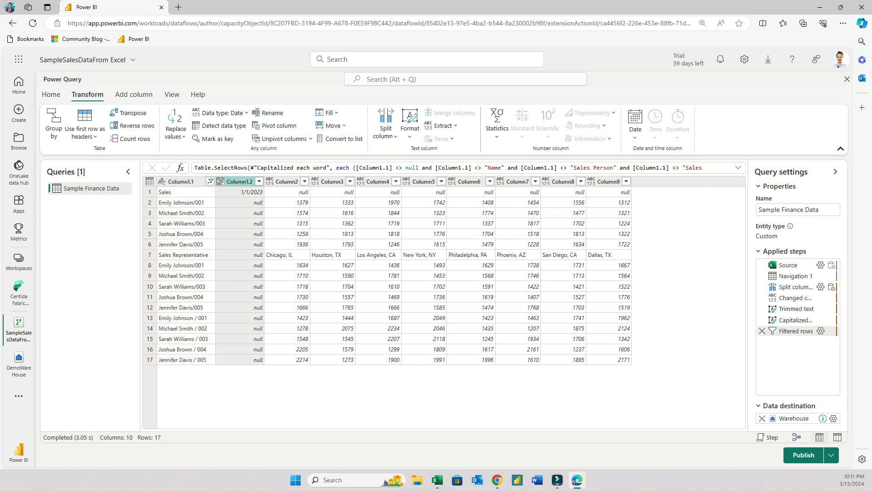
click(327, 112)
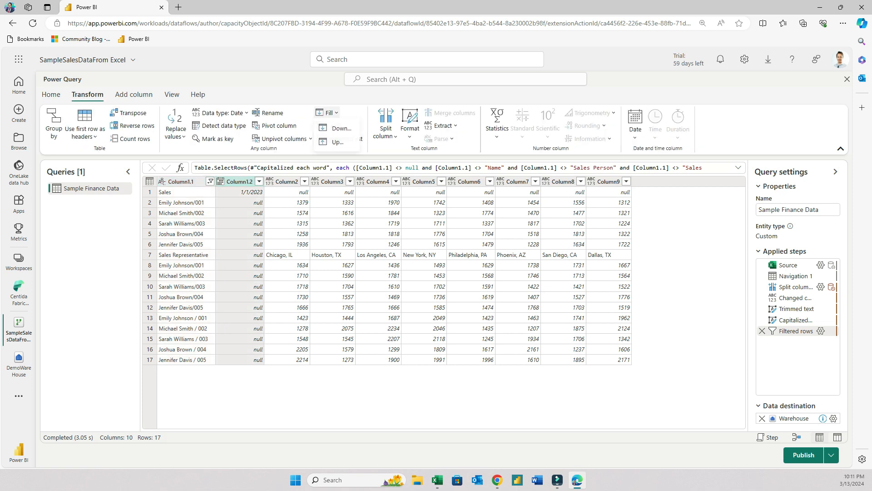
click(341, 129)
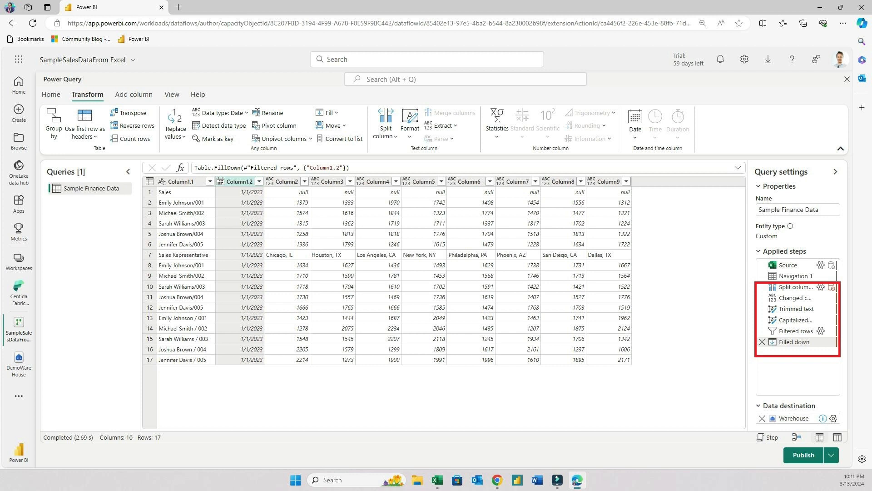
Delete the Filled down and Filtered rows steps from the applied steps
key(Delete)
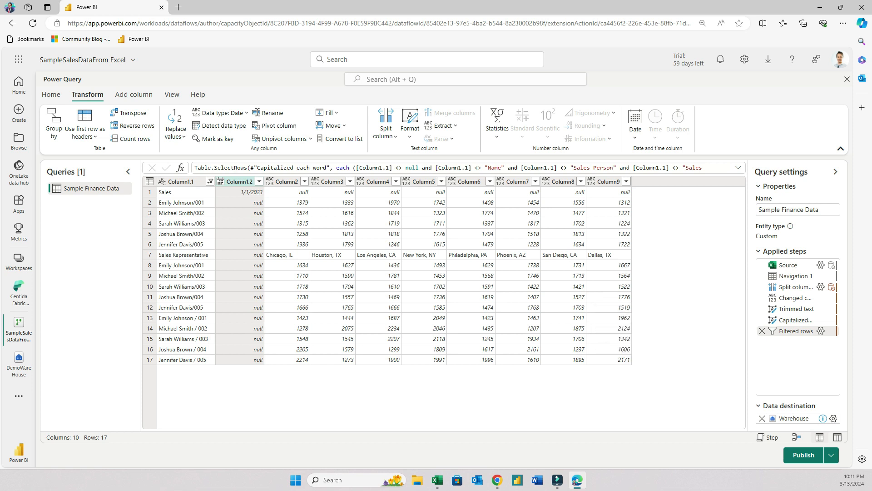
click(762, 331)
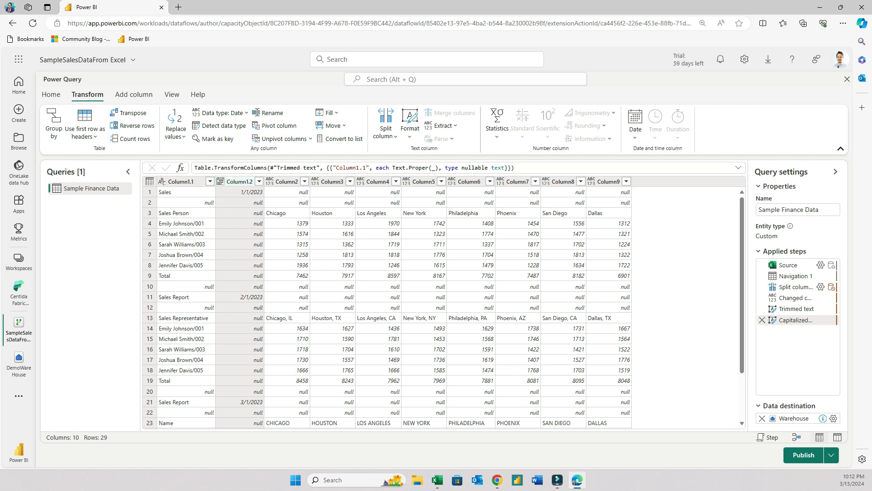
Fill down the dates in Column1.2 before any rows are filtered
click(329, 113)
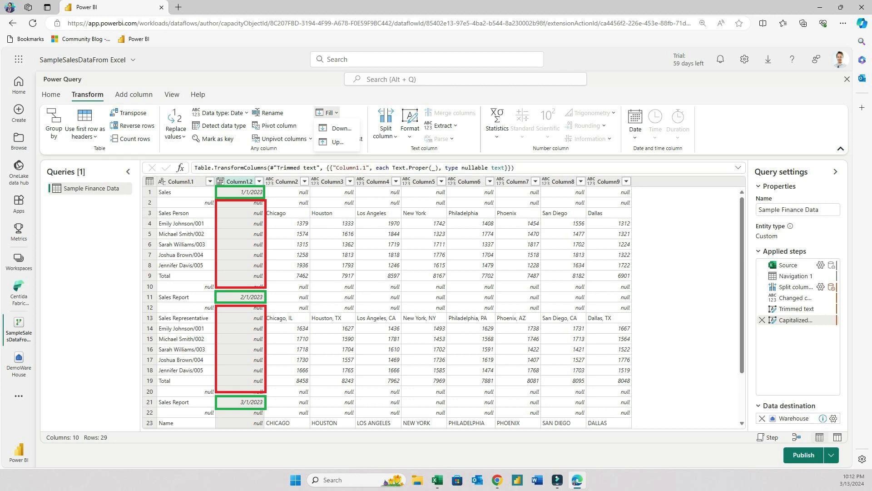
scroll(444, 305, down, 2)
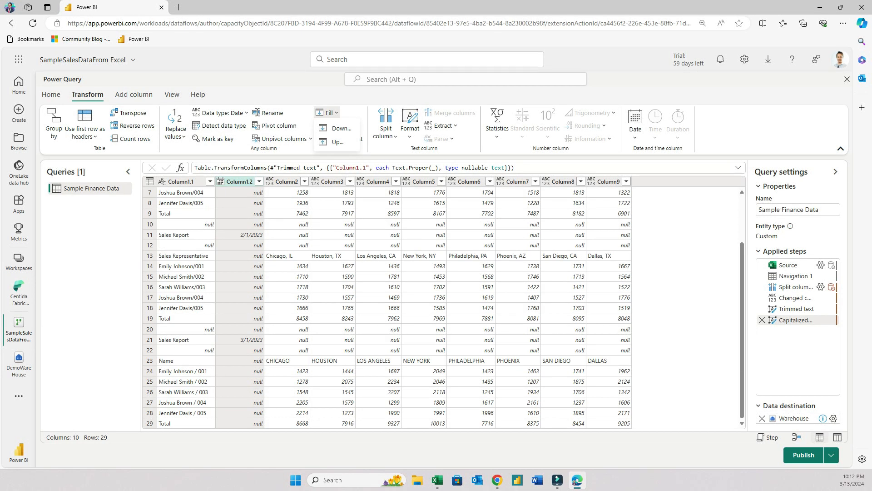
scroll(443, 305, up, 2)
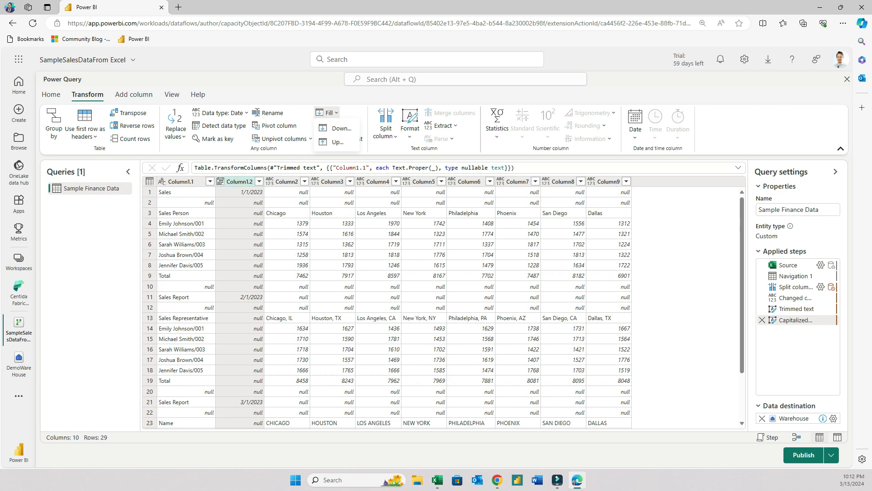
click(341, 128)
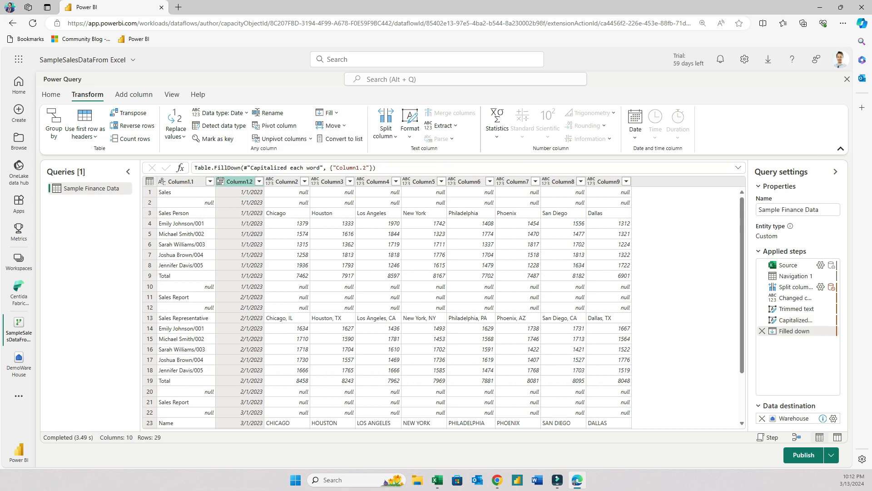
Filter Column1.1 to remove the null rows and the Sales rows
click(210, 181)
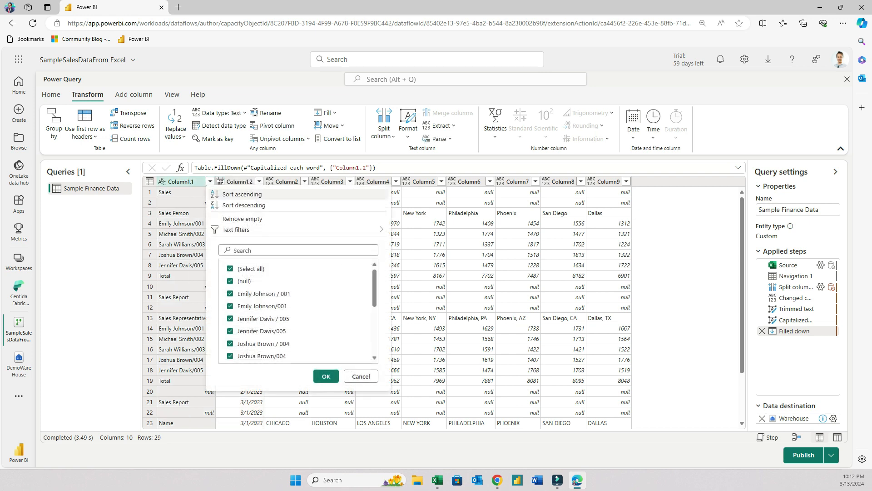
click(229, 281)
click(326, 376)
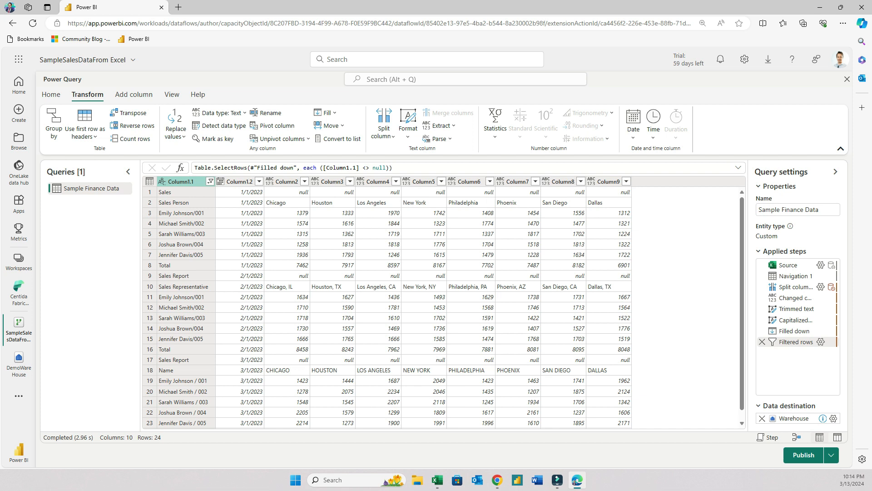
click(210, 182)
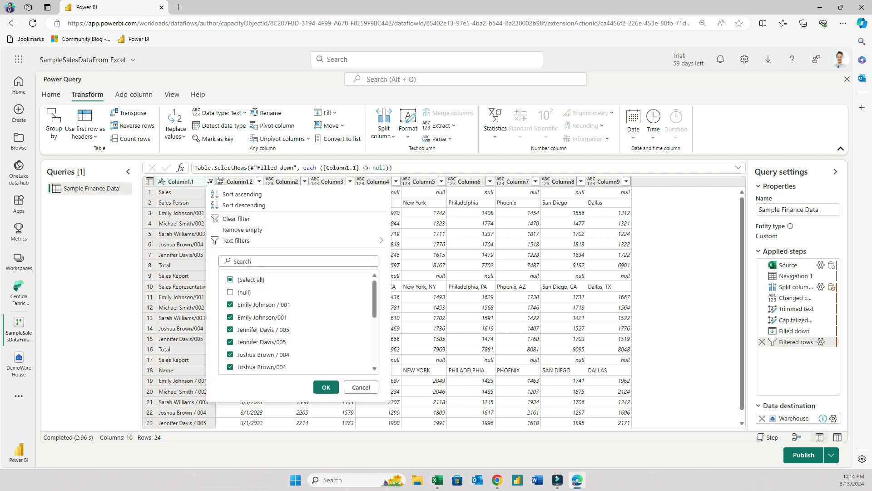
scroll(298, 323, down, 3)
scroll(297, 322, down, 1)
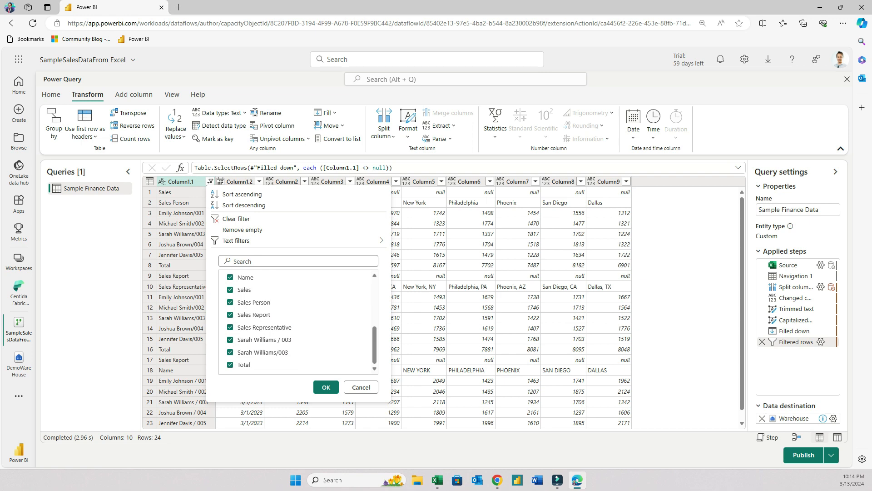
click(230, 290)
click(326, 387)
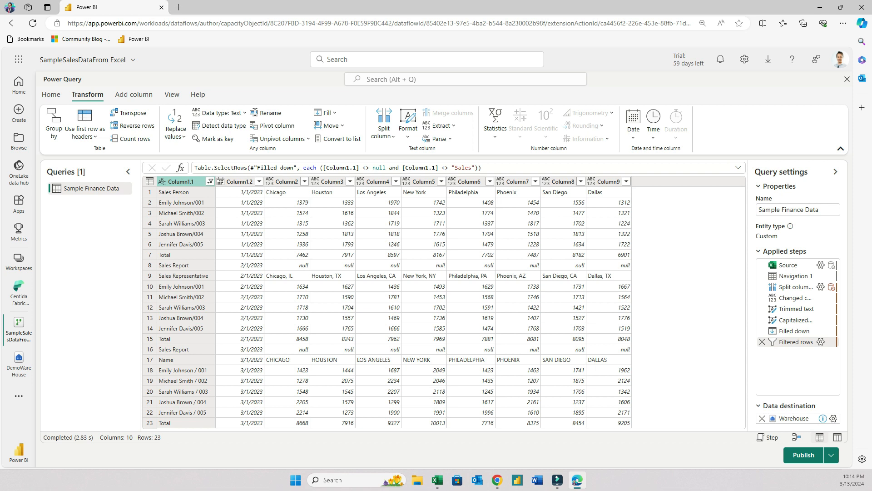
Promote the first row to column headers
click(51, 94)
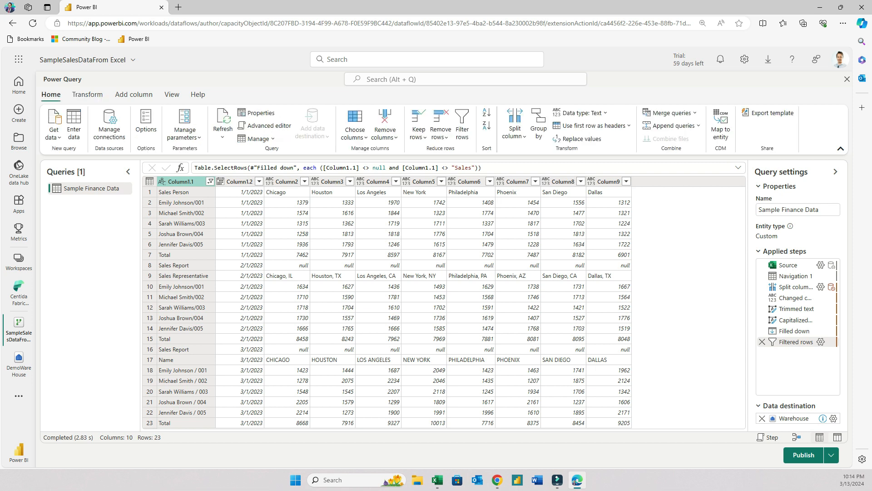
click(629, 126)
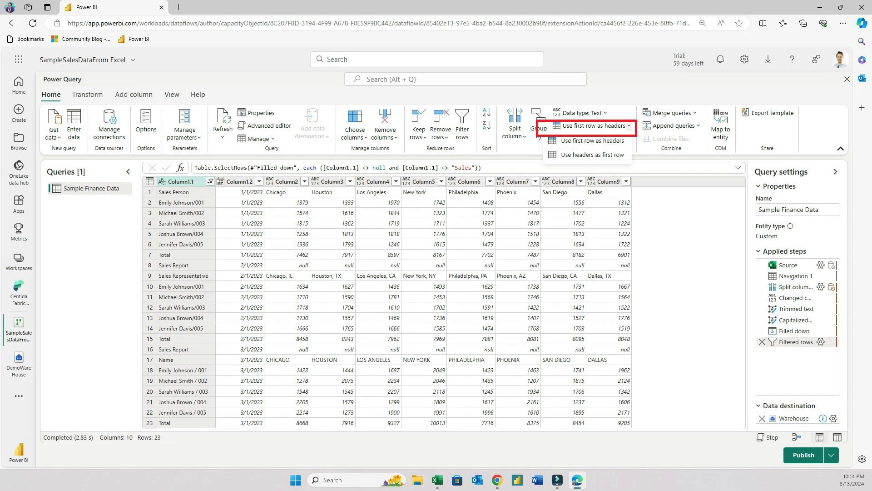
click(593, 141)
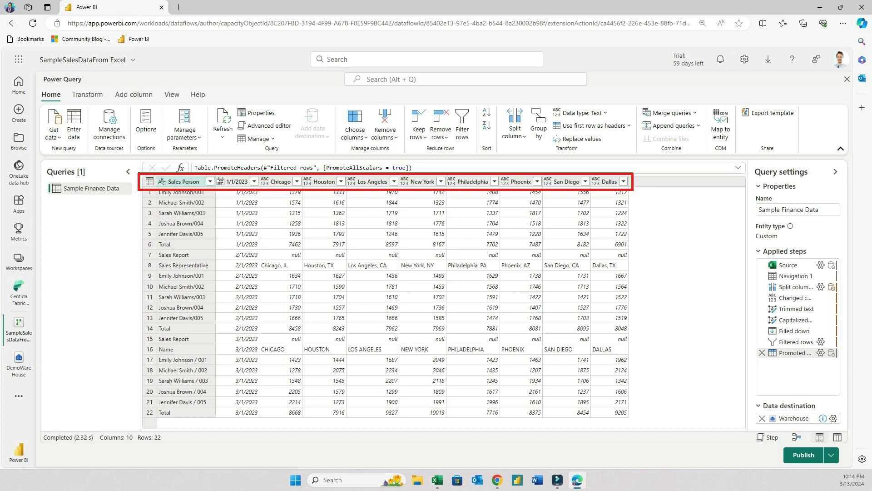
Rename the 1/1/2023 column to Date
double_click(238, 182)
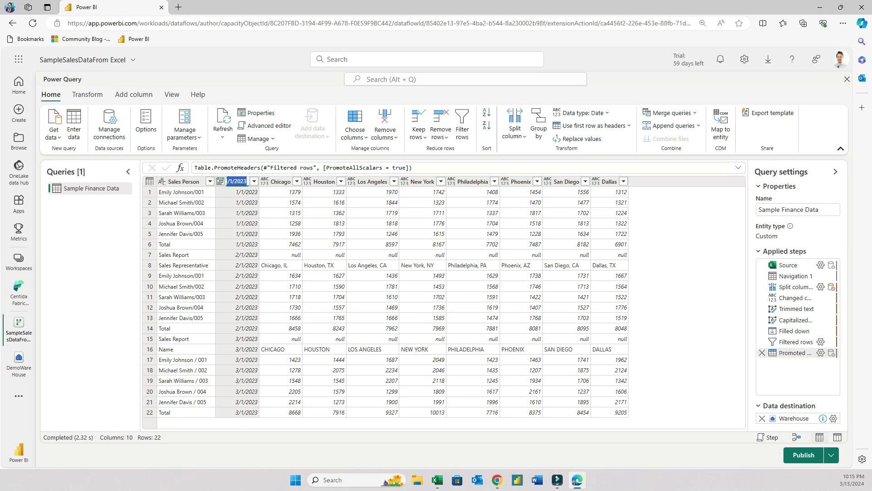
text(Date)
key(Escape)
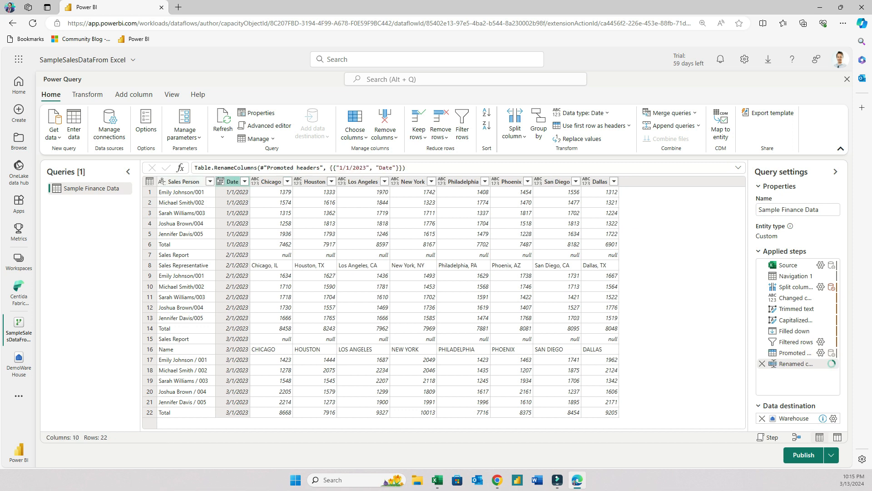
Select Sales Person and Date and unpivot all the other columns
click(184, 182)
ctrl+click(232, 181)
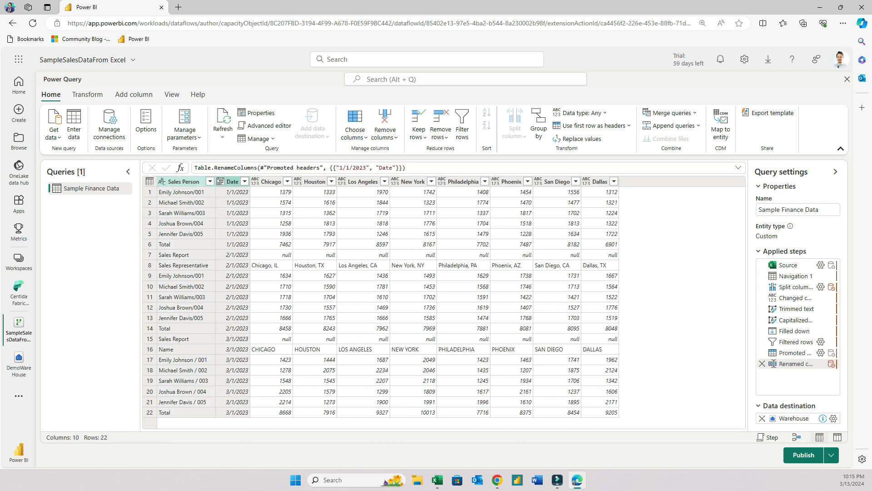
right_click(233, 182)
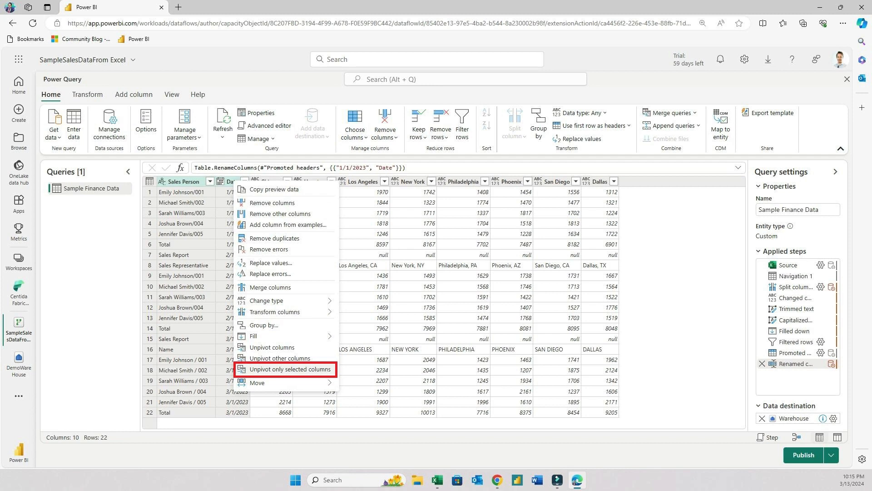
click(280, 359)
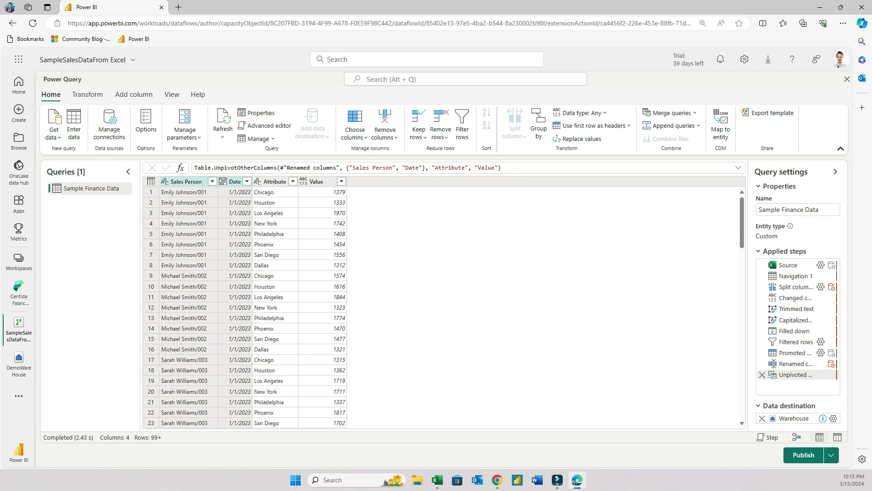
Rename the Attribute column to City and the Value column to Sales Amount
double_click(272, 181)
text(City)
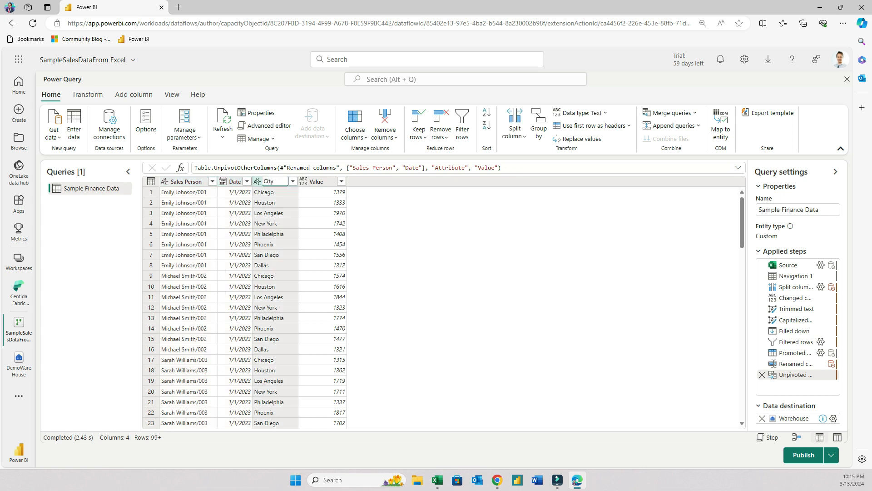
key(Tab)
text(Sales Amou)
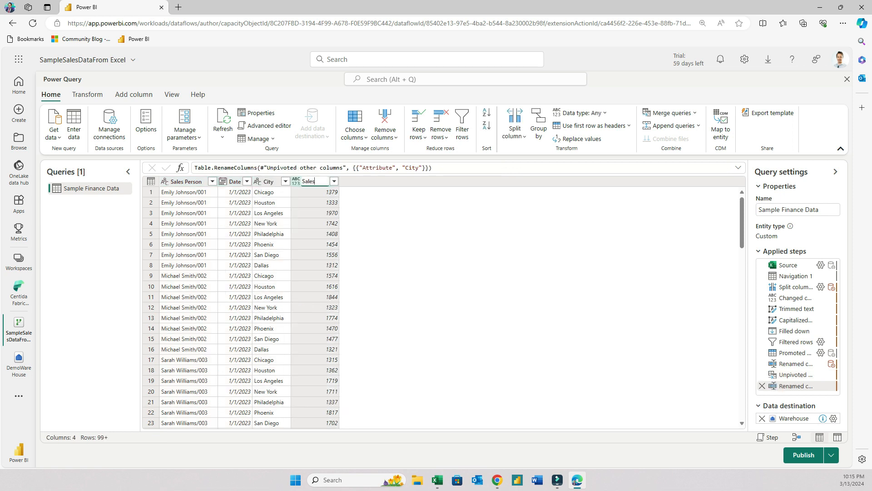
key(Escape)
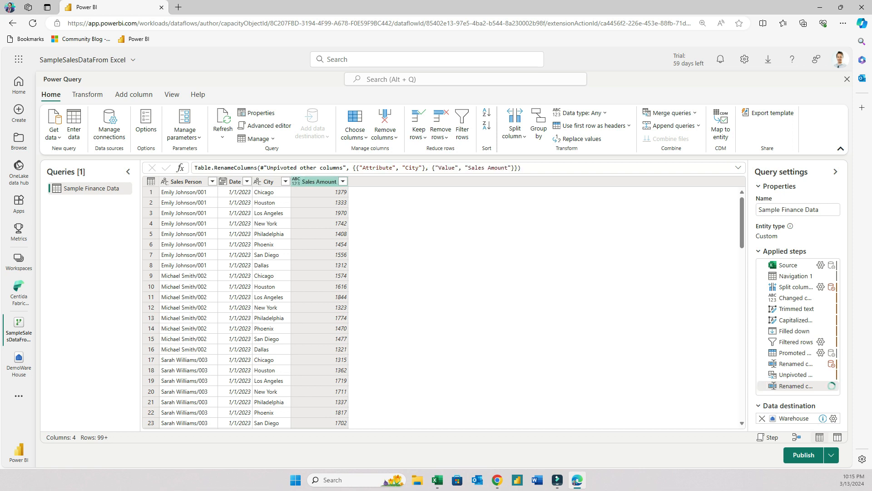
Filter the Sales Person column to exclude the Sales Representative and Total rows
scroll(246, 304, down, 10)
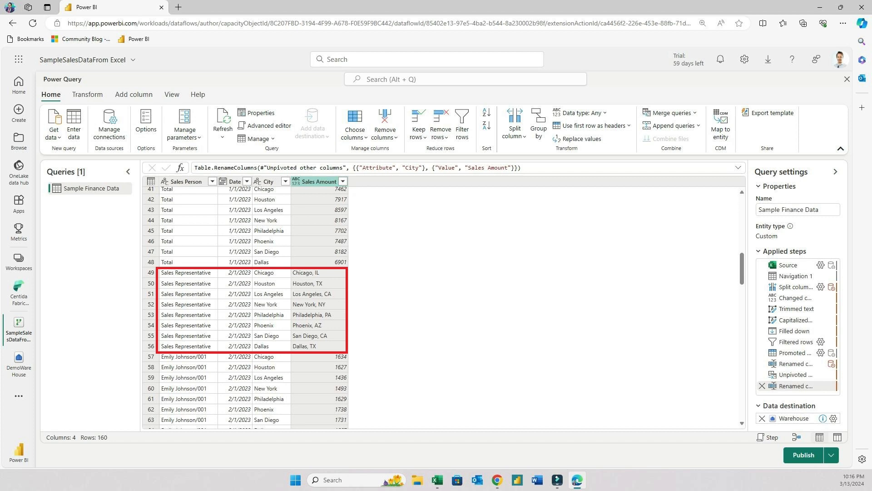
click(212, 181)
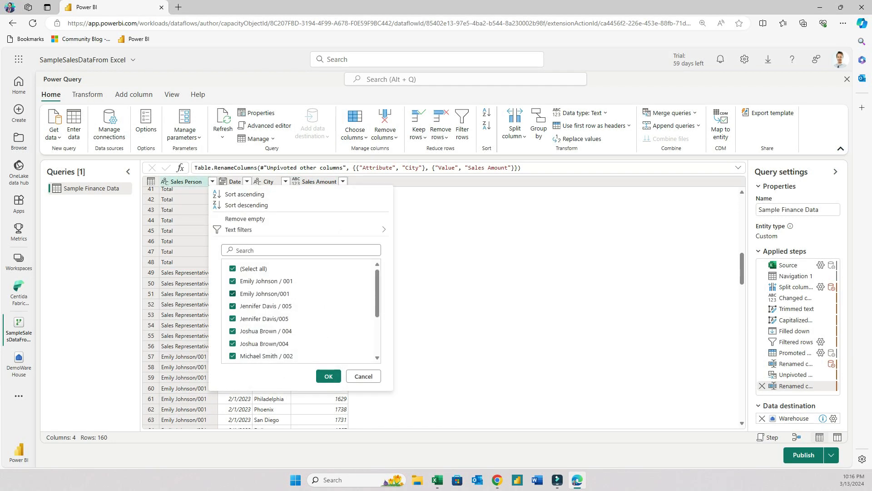
click(364, 376)
scroll(363, 376, up, 1)
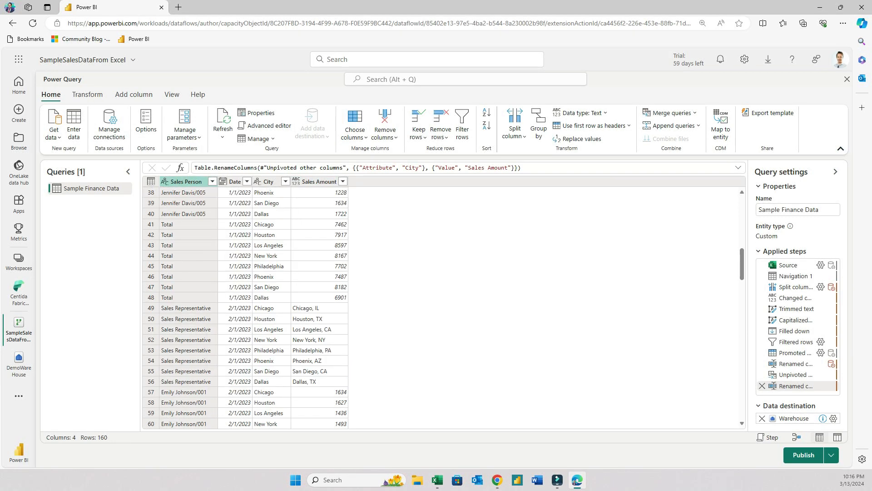
scroll(255, 309, up, 1)
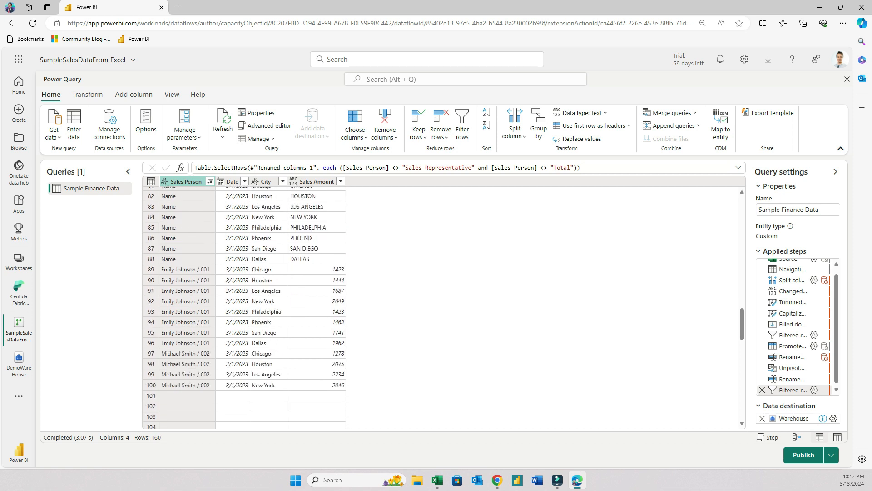
Additionally exclude the Name rows in the Sales Person filter
scroll(245, 307, up, 2)
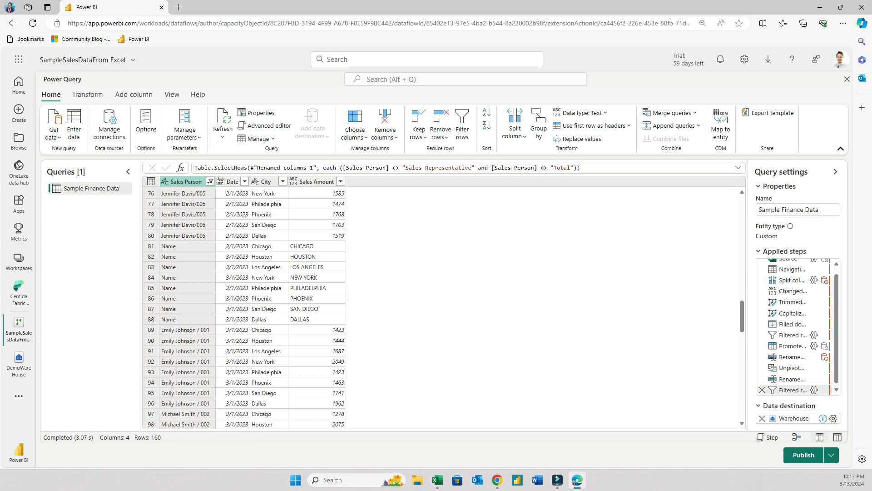
click(210, 181)
scroll(297, 321, down, 3)
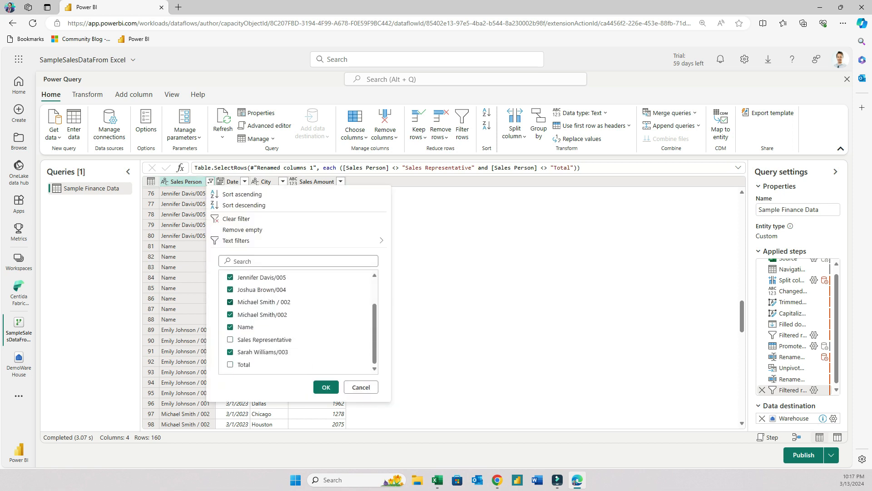
click(230, 326)
scroll(297, 323, up, 2)
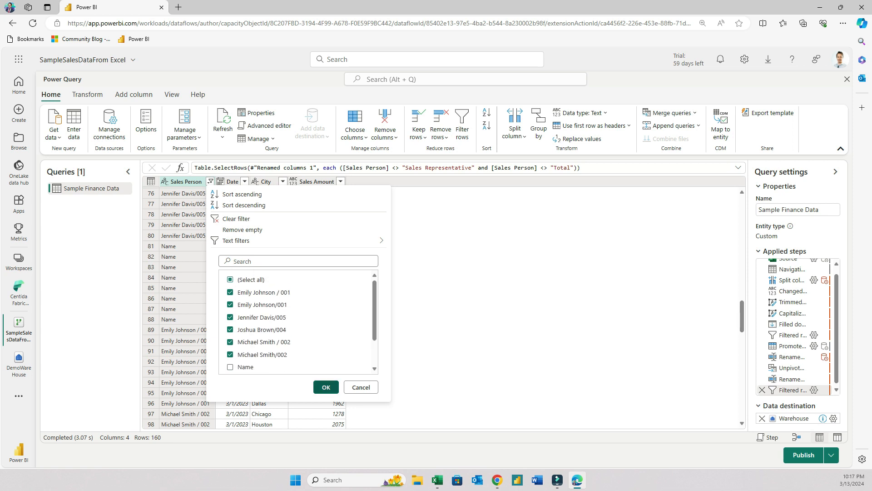
click(325, 387)
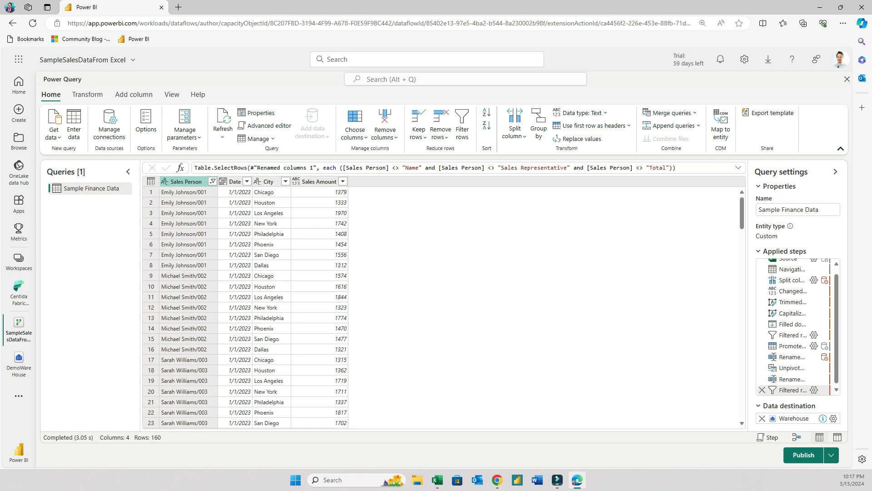
Split the Sales Person column by the custom delimiter / at each occurrence into two columns
scroll(245, 307, down, 15)
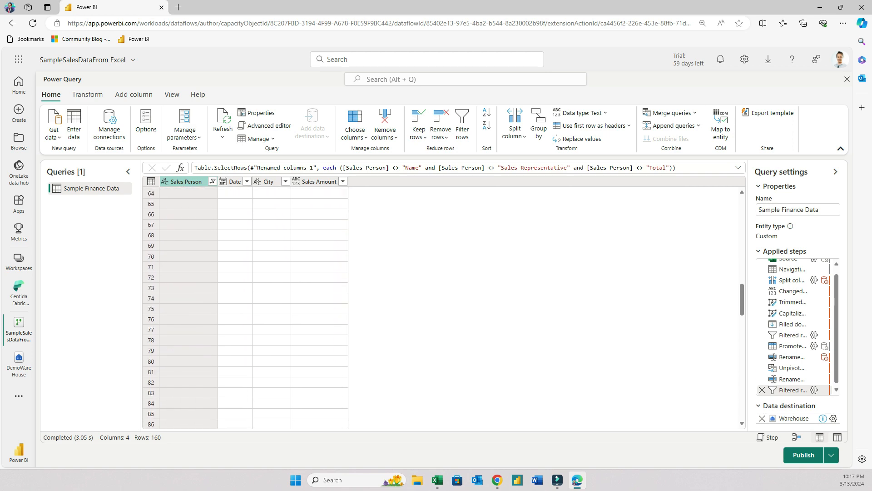
scroll(245, 307, down, 4)
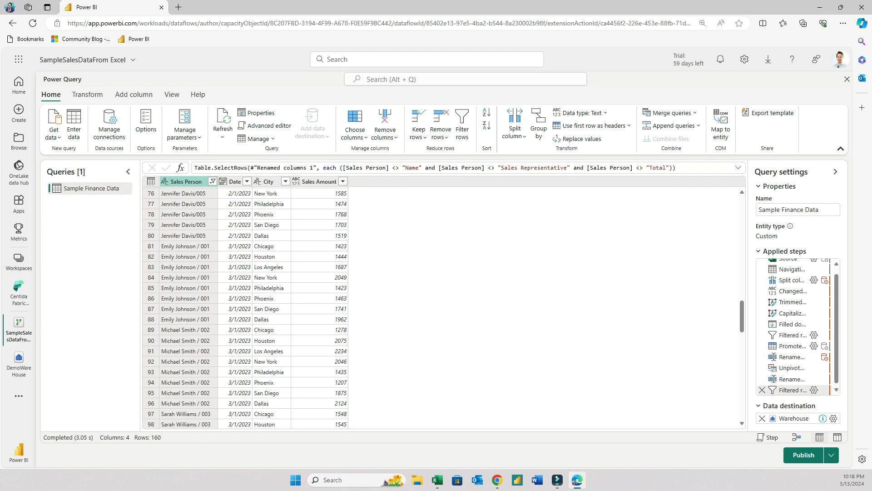
right_click(195, 181)
mouse_move(236, 274)
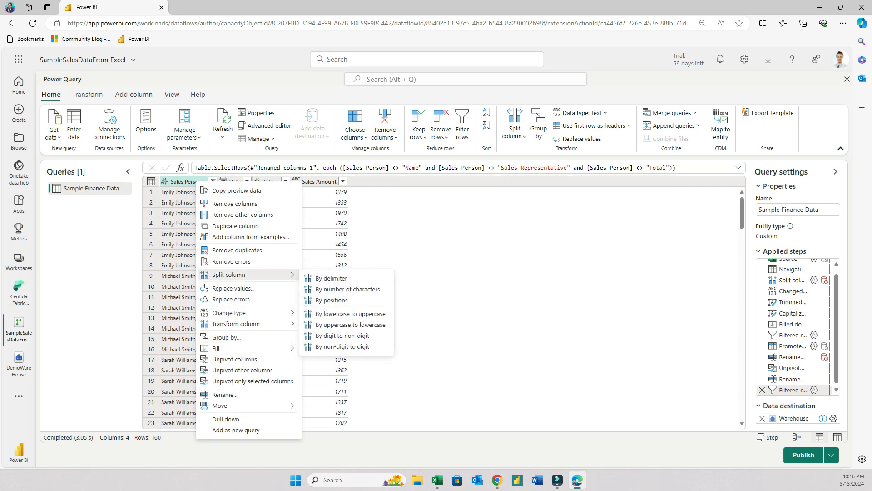
click(332, 278)
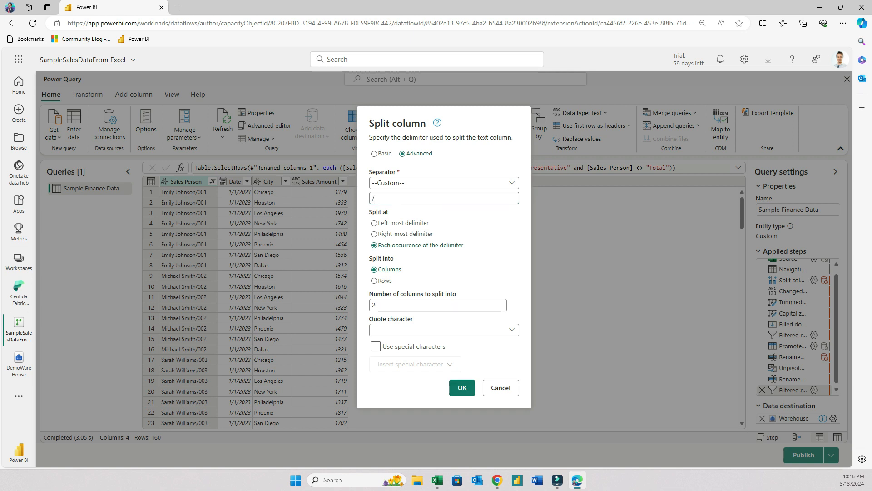
key(Return)
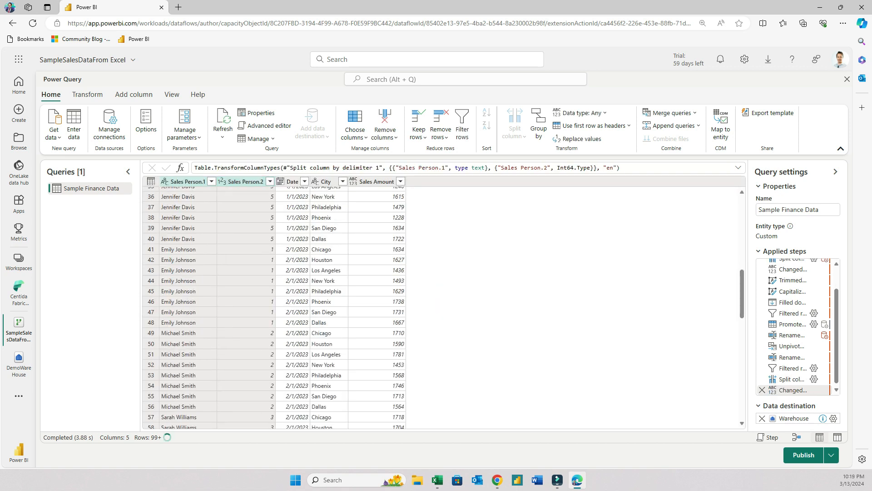
Trim the text in the split Sales Person columns
scroll(346, 307, down, 6)
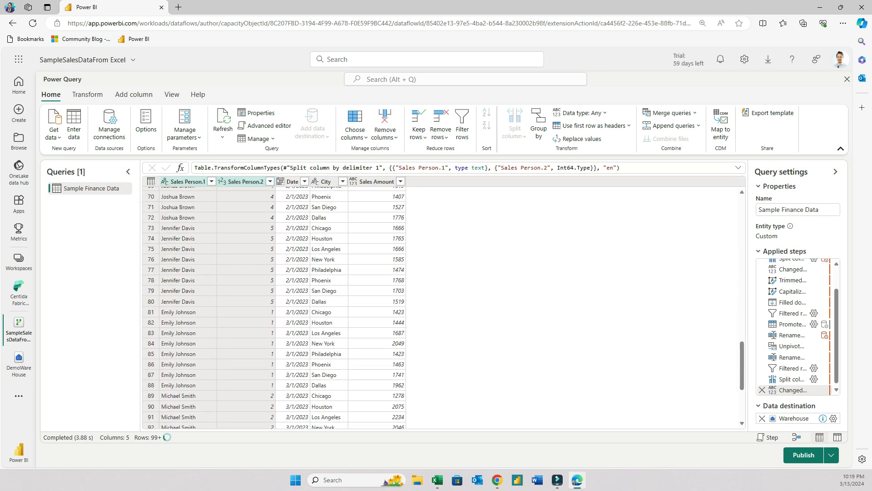
scroll(345, 307, down, 4)
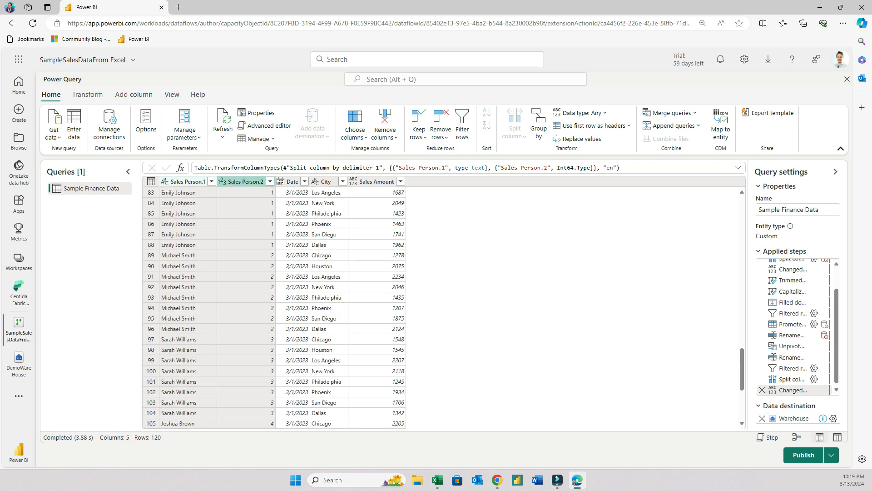
right_click(187, 182)
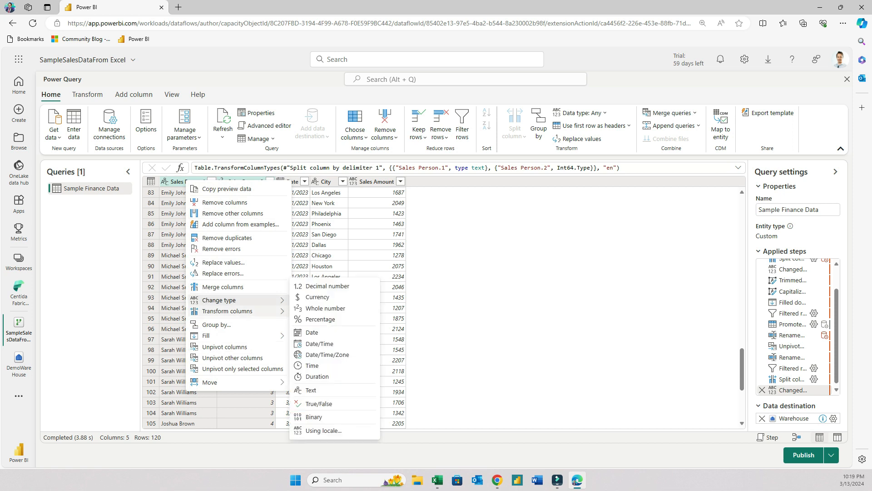
mouse_move(236, 311)
mouse_move(327, 315)
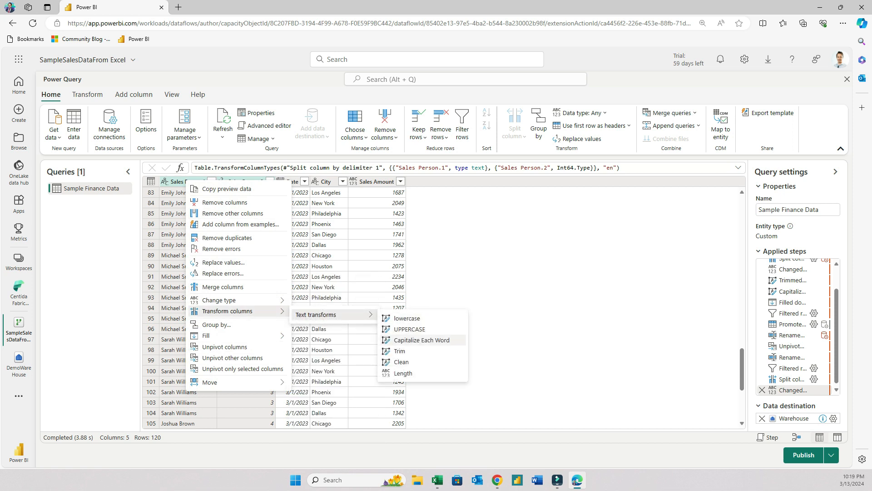
click(400, 351)
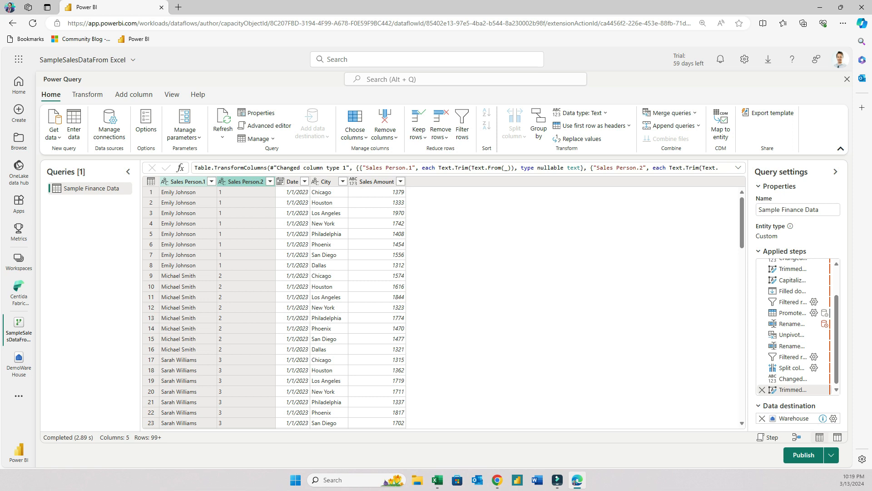
Change the Sales Person.2 column's data type to Text, confirming the inserted step
scroll(443, 309, down, 10)
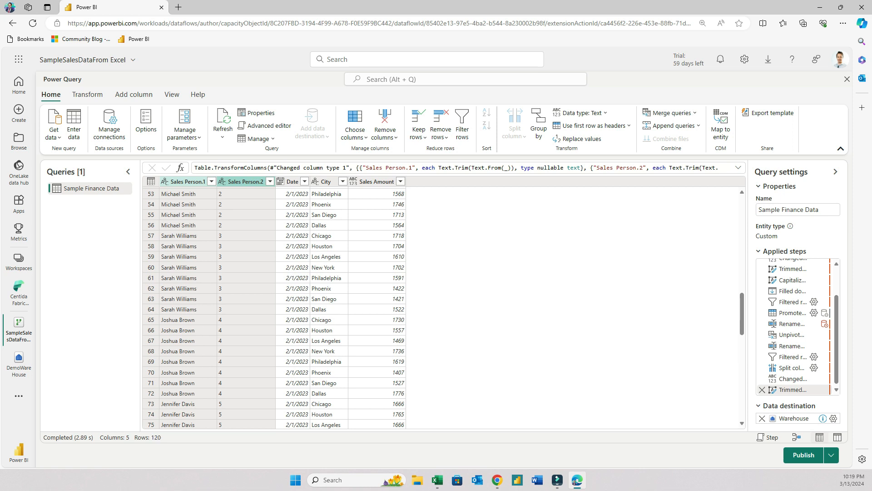
scroll(443, 309, up, 10)
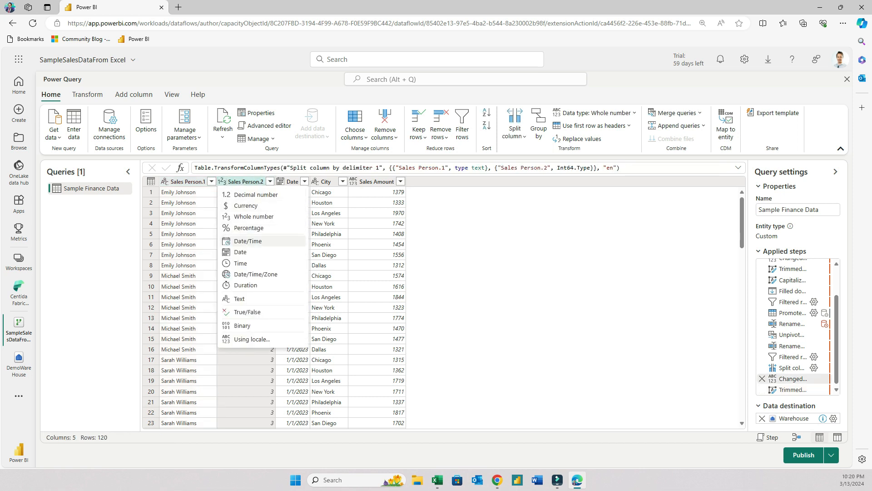
click(254, 216)
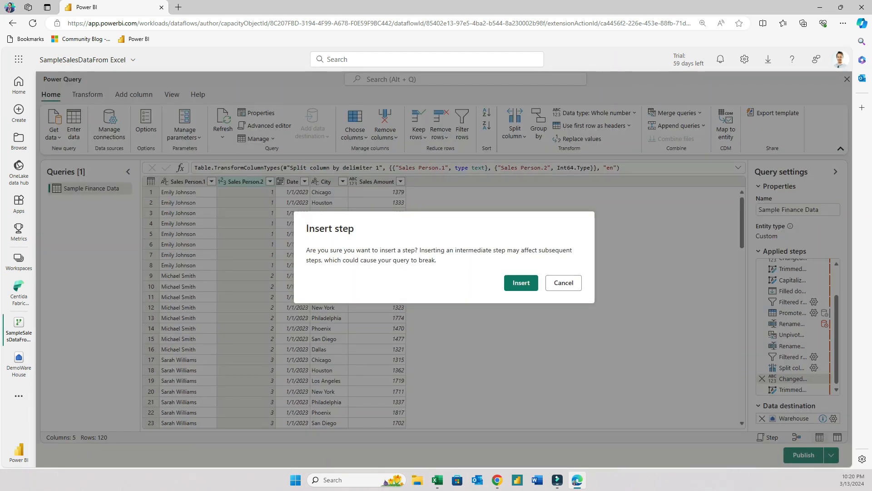
click(520, 282)
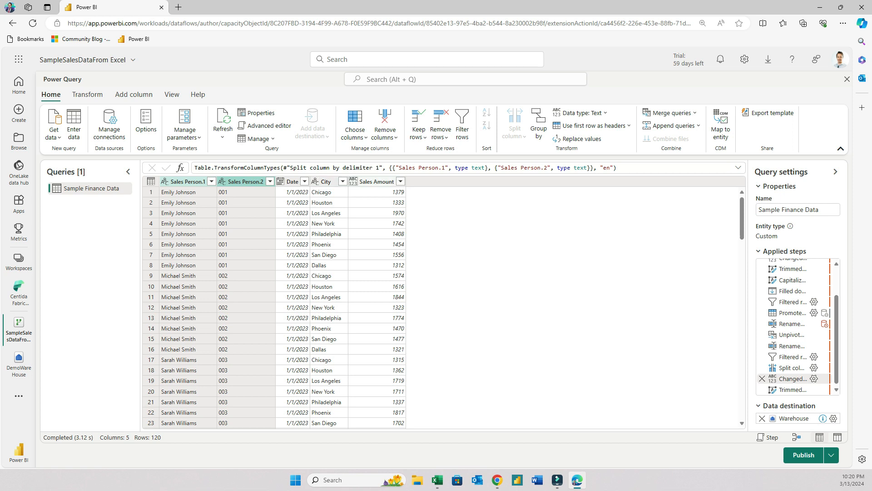
Set the Sales Amount column's data type to Decimal number, confirming the inserted step
click(353, 182)
click(387, 195)
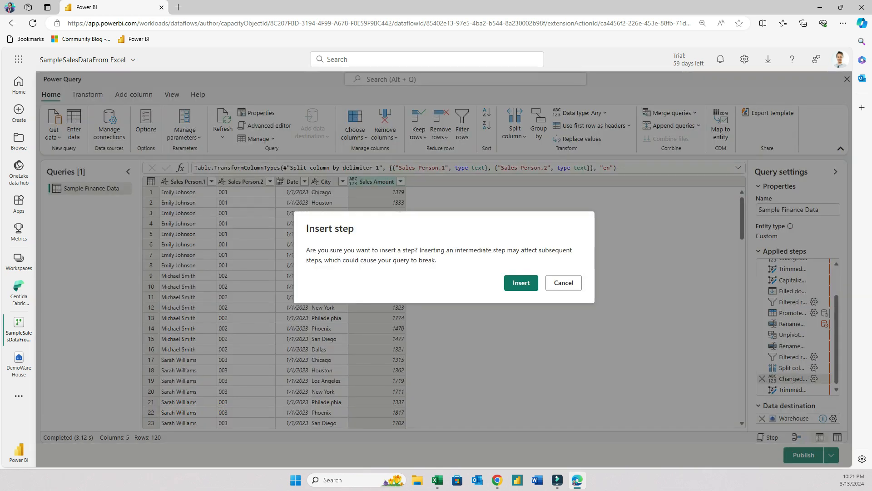
click(521, 283)
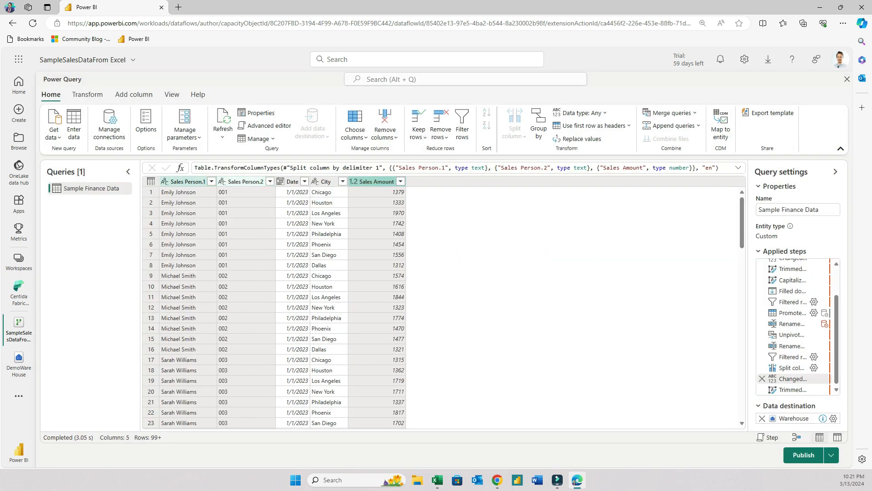
Rename the Sales Person.2 column to Employee ID
double_click(245, 182)
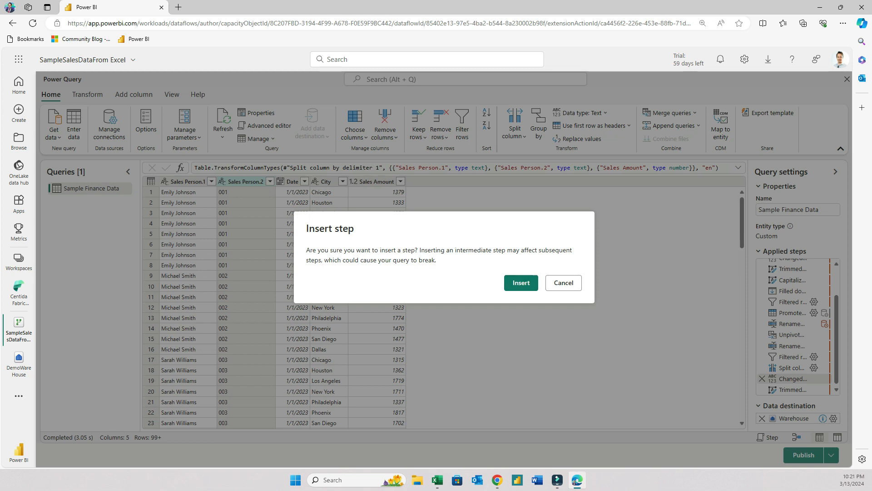
click(563, 283)
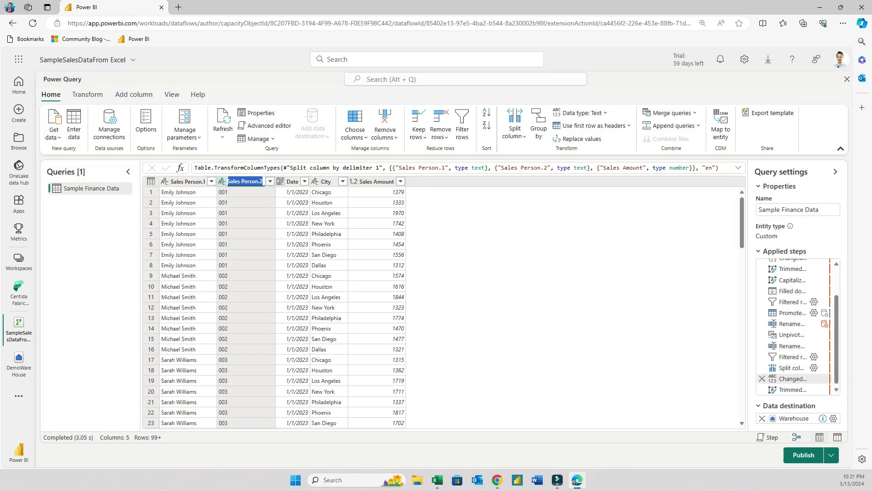
text(Employee)
key(Escape)
Try to rename the Sales Person.1 column to Sales Person
double_click(187, 181)
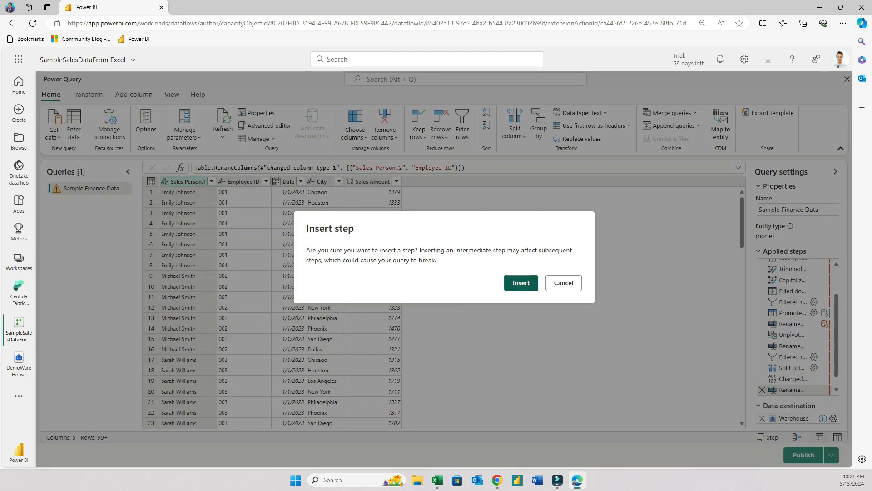
click(521, 283)
text(Sales Person)
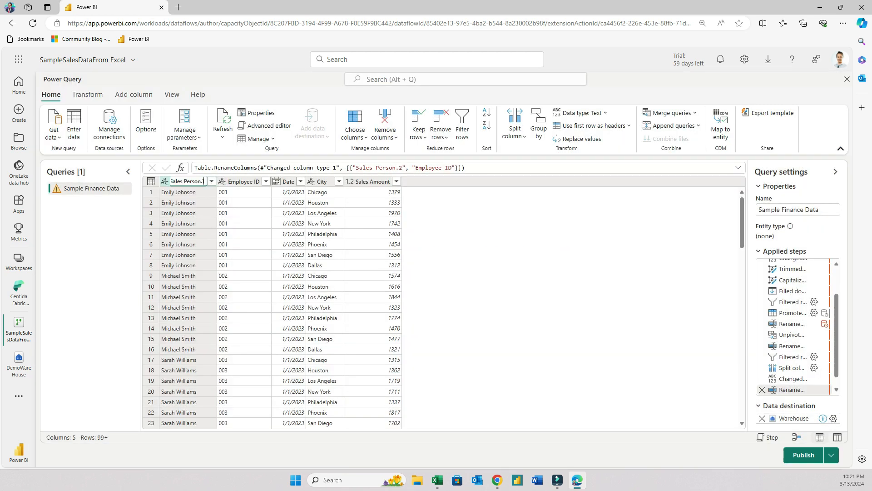
key(Escape)
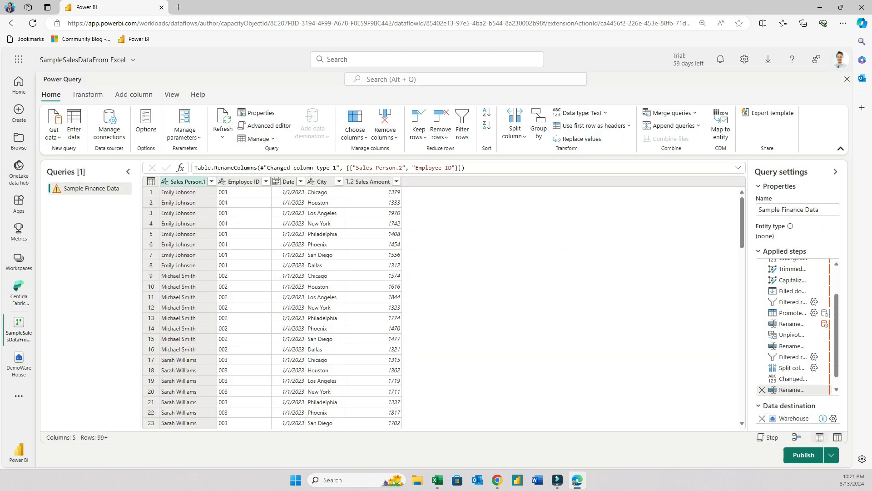